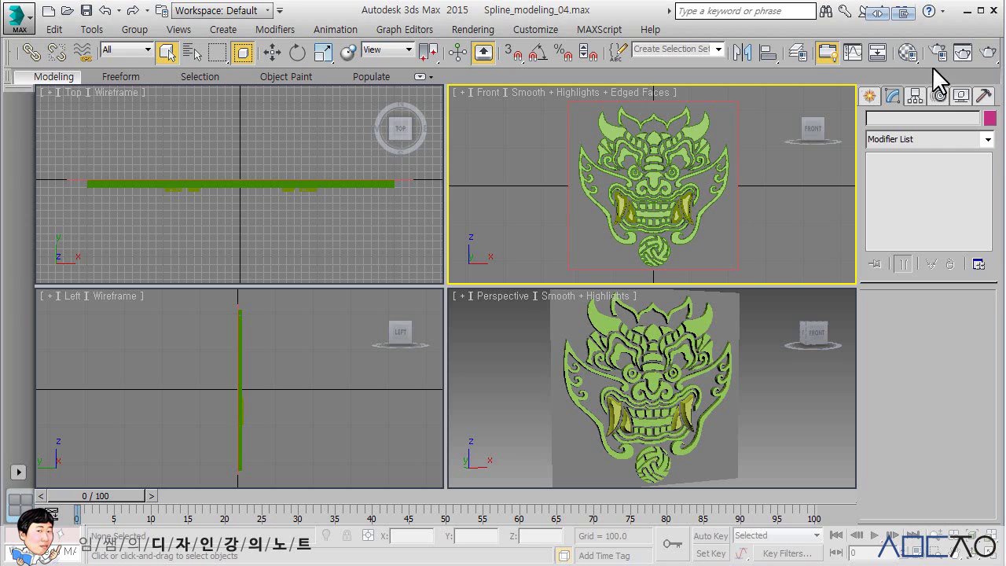
# Make material slot 2 red (237,0,0) and assign it to the mask.
pyautogui.click(907, 51)
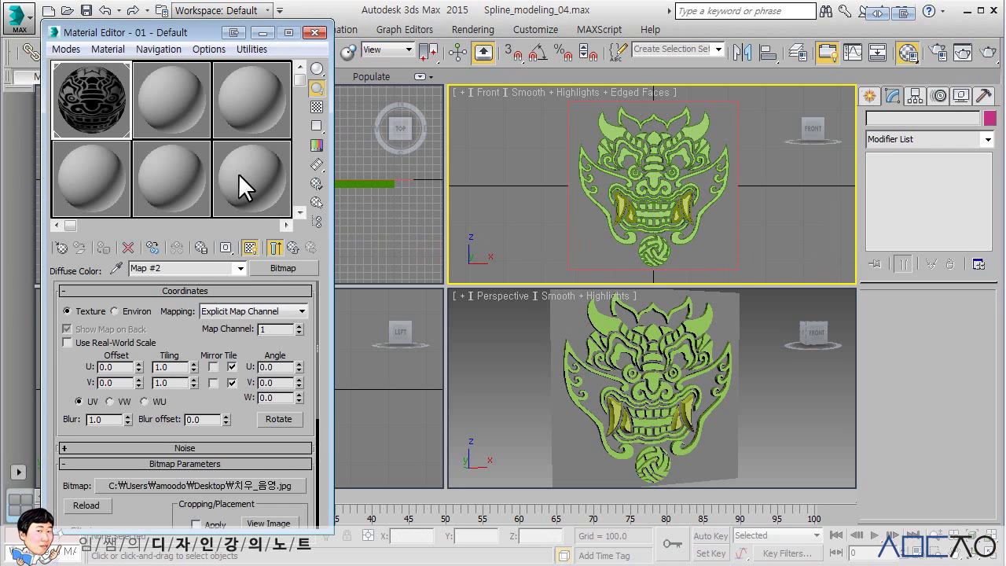
pyautogui.click(160, 112)
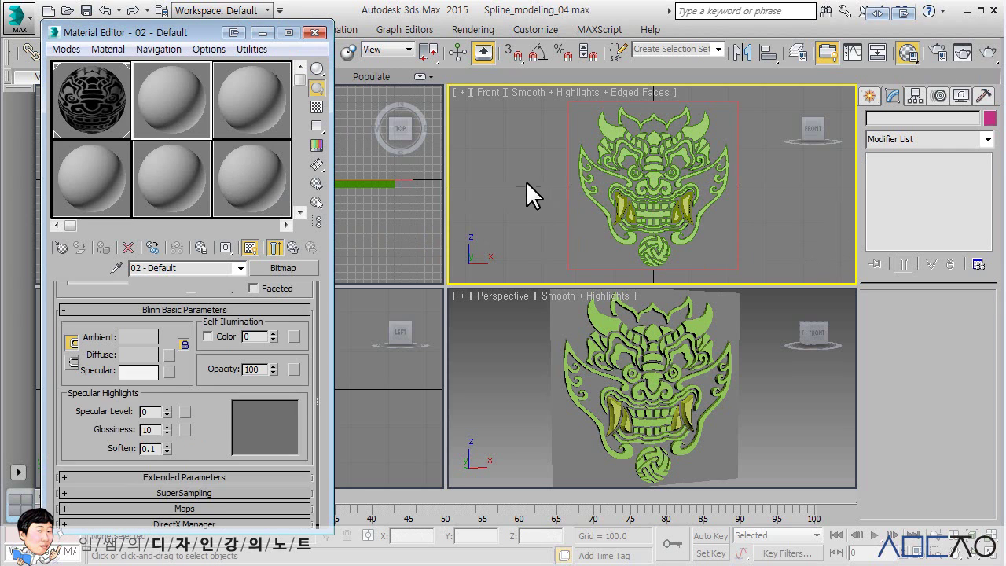
pyautogui.click(588, 161)
pyautogui.click(138, 386)
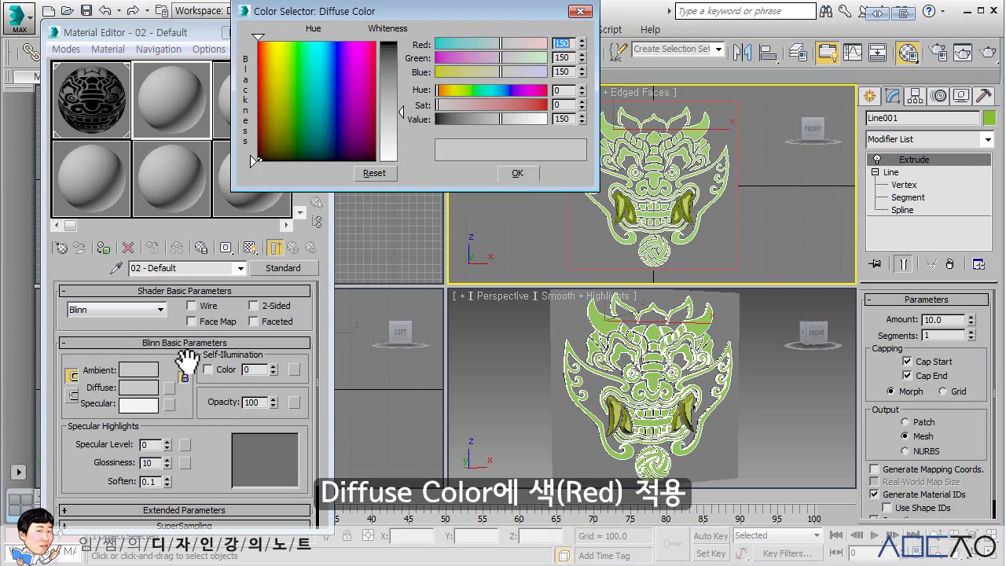
pyautogui.click(375, 48)
pyautogui.moveTo(388, 87); pyautogui.dragTo(387, 41)
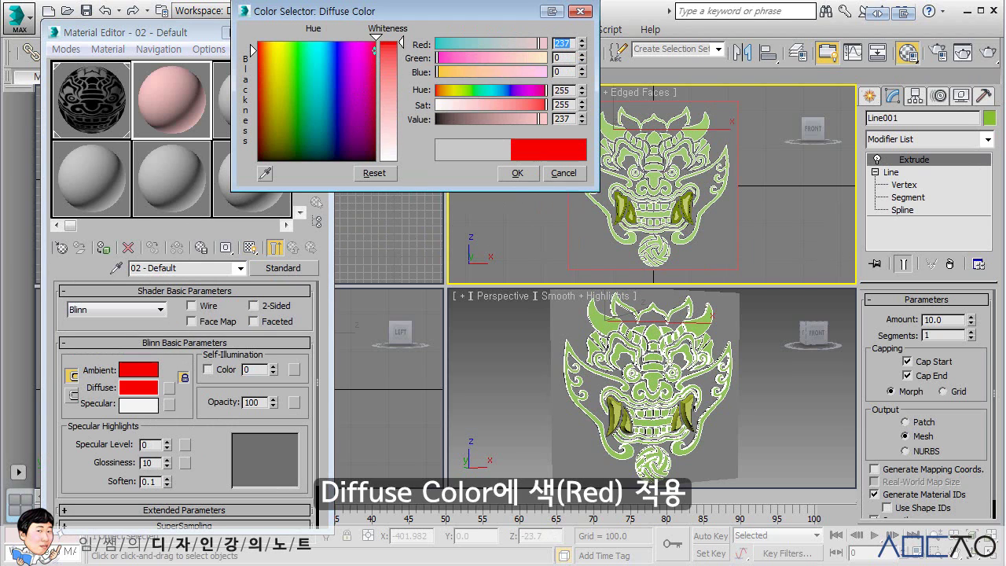
pyautogui.click(514, 173)
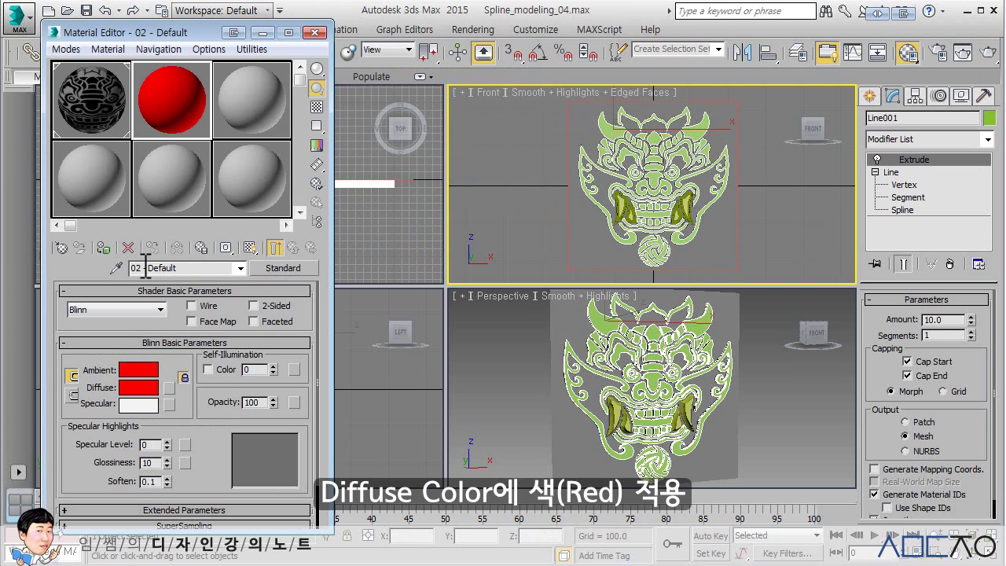
pyautogui.click(109, 252)
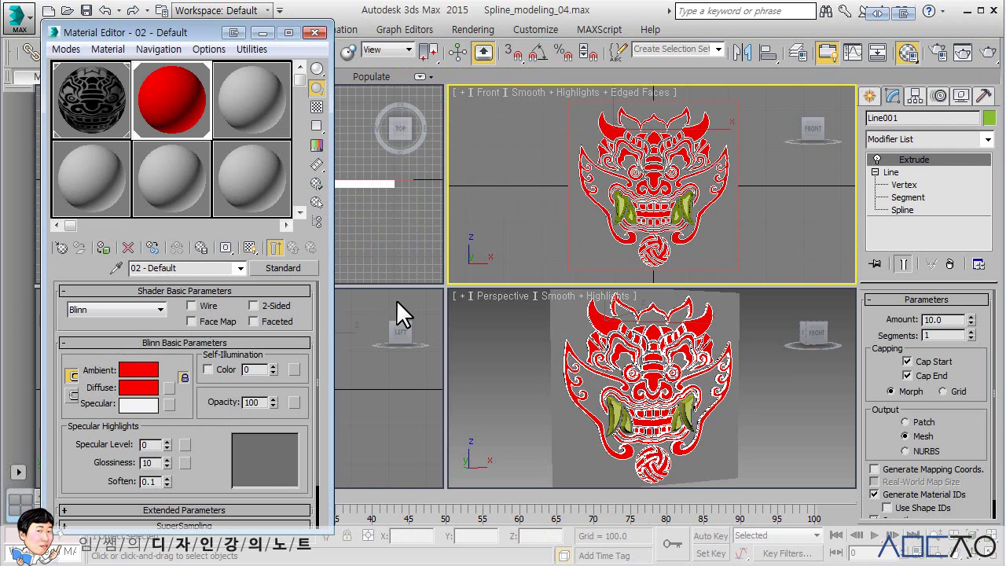
pyautogui.click(315, 34)
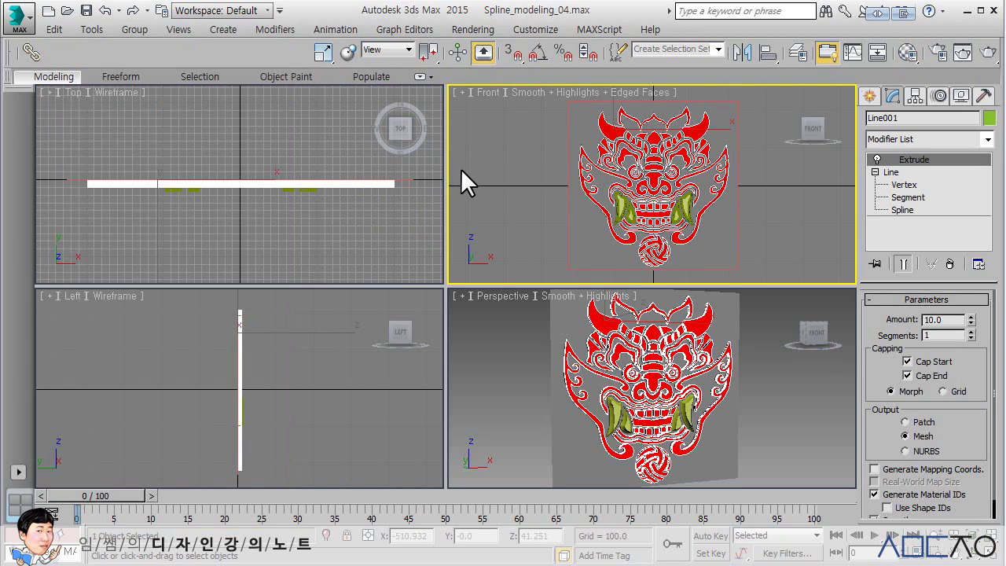
# Maximize the Front view and enter Line001's Spline sub-object level.
pyautogui.hotkey('alt', 'w')
pyautogui.scroll(1, 669, 307)
pyautogui.scroll(2, 667, 305)
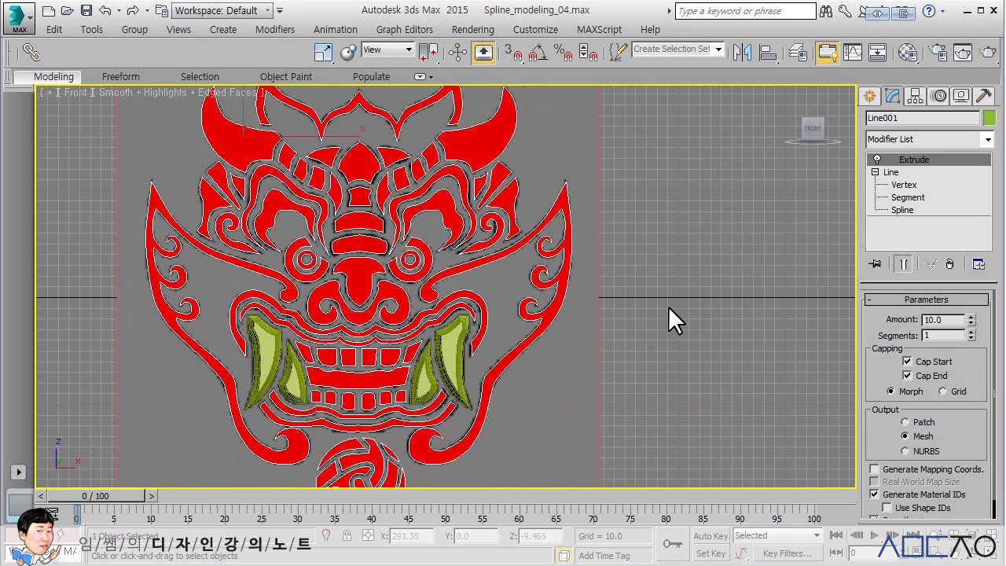
pyautogui.scroll(-3, 677, 289)
pyautogui.moveTo(677, 290); pyautogui.dragTo(672, 278, button='middle')
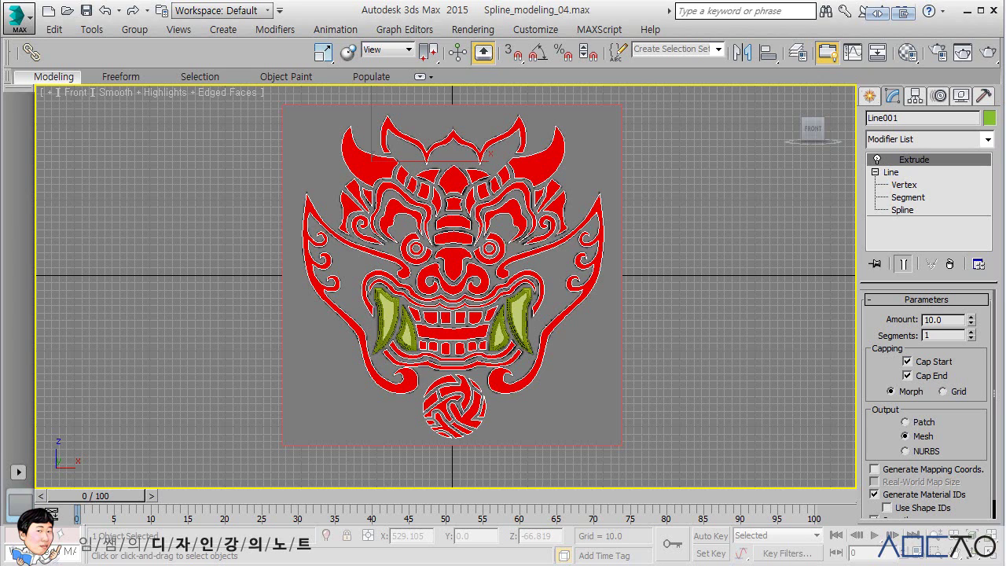
pyautogui.click(891, 172)
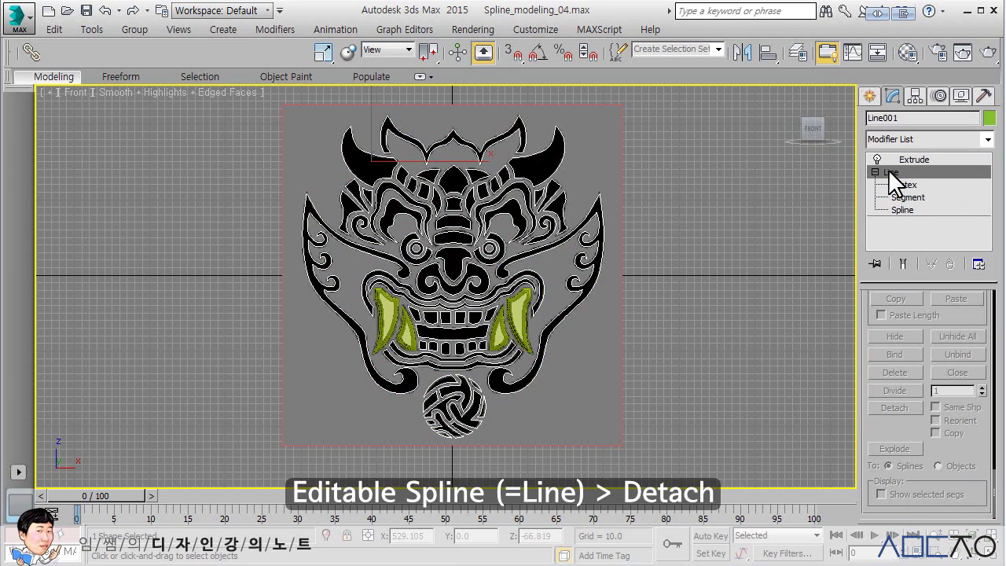
pyautogui.click(900, 210)
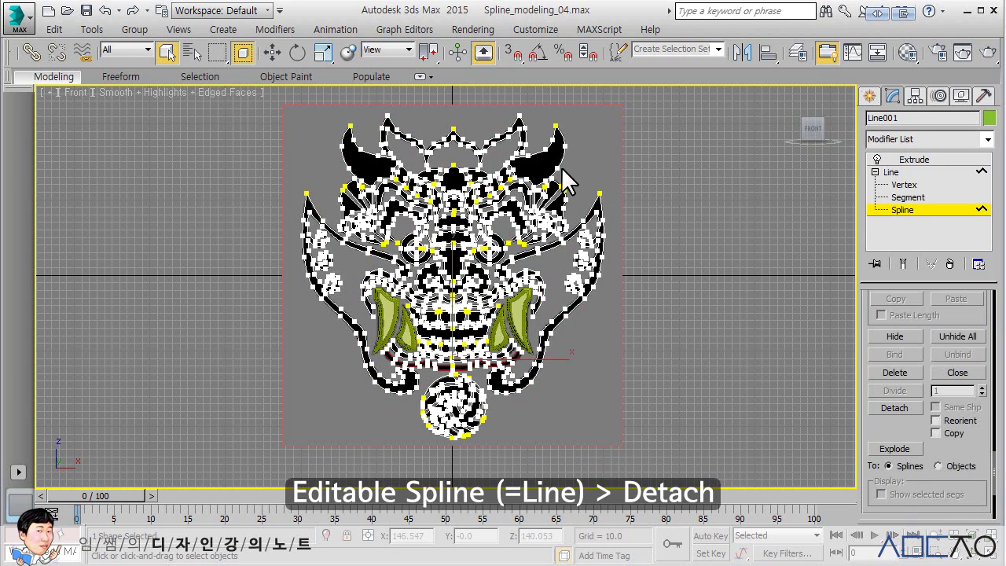
# Select the right brow, left horn and left brow outlines.
pyautogui.scroll(2, 497, 182)
pyautogui.scroll(4, 497, 182)
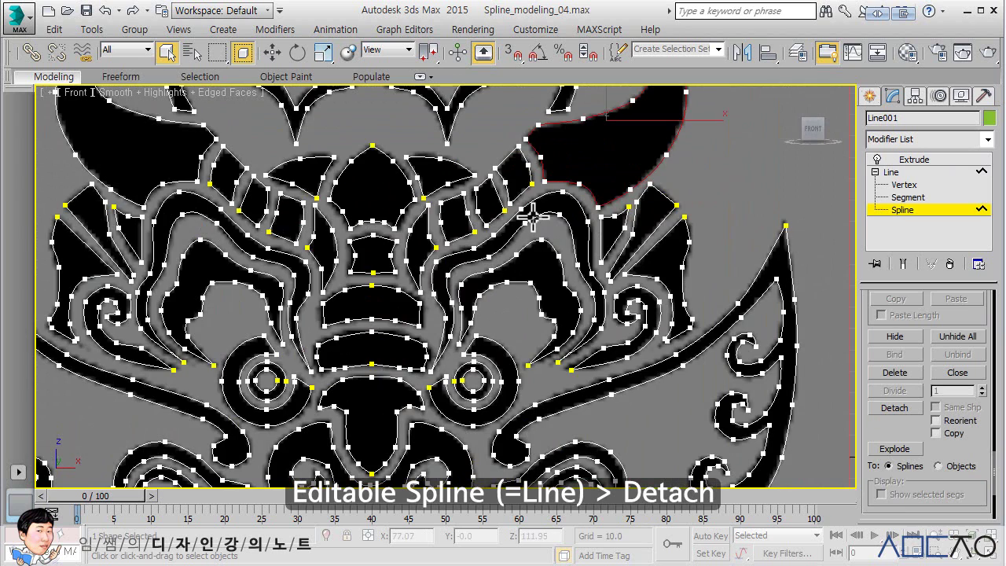
pyautogui.click(532, 218)
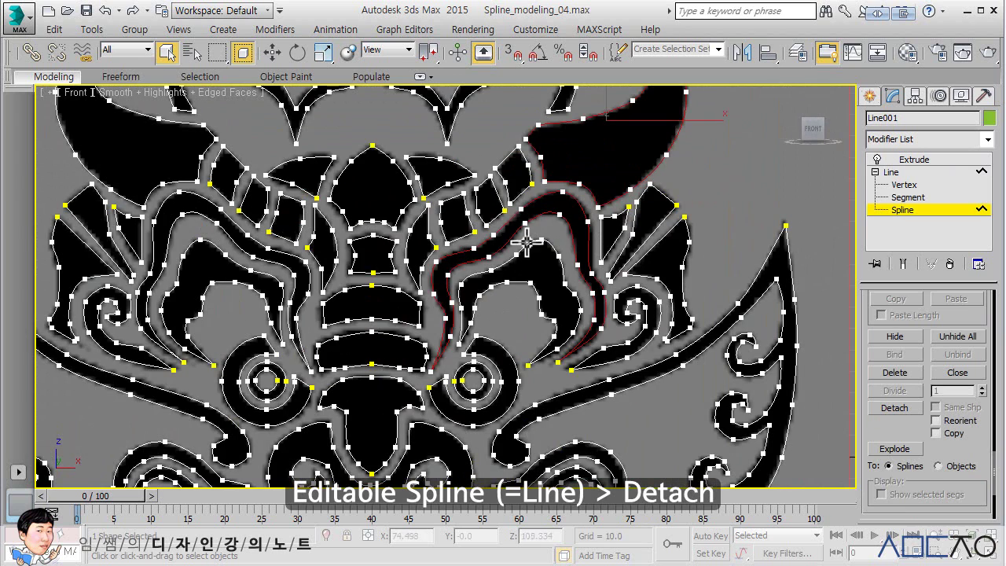
pyautogui.keyDown('ctrl'); pyautogui.click(198, 159); pyautogui.keyUp('ctrl')
pyautogui.keyDown('ctrl'); pyautogui.click(196, 197); pyautogui.keyUp('ctrl')
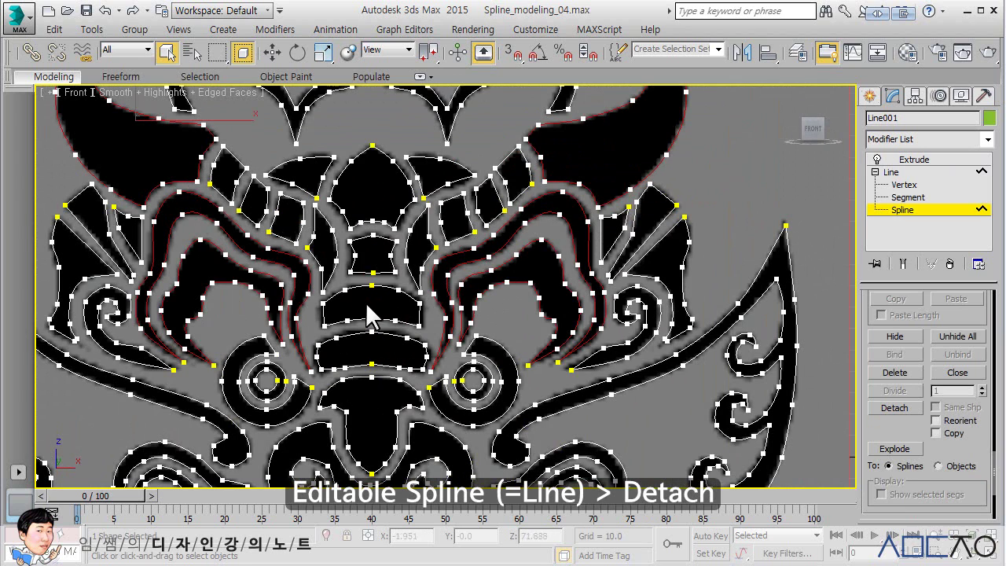
# Add the six upper teeth and the mouth outline to the selection.
pyautogui.scroll(-3, 370, 314)
pyautogui.scroll(1, 408, 259)
pyautogui.scroll(2, 425, 176)
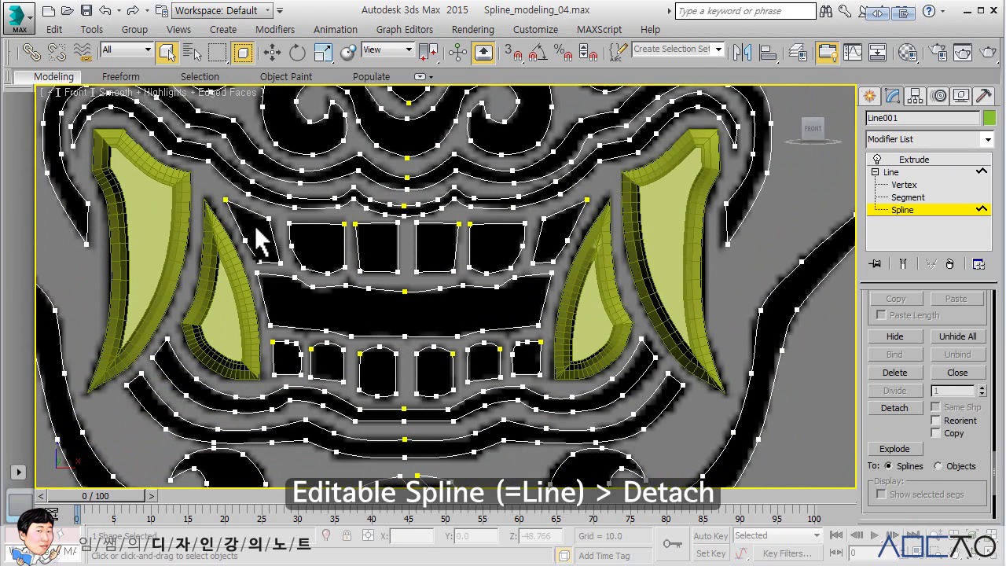
pyautogui.keyDown('ctrl'); pyautogui.click(260, 239); pyautogui.keyUp('ctrl')
pyautogui.keyDown('ctrl'); pyautogui.click(314, 225); pyautogui.keyUp('ctrl')
pyautogui.keyDown('ctrl'); pyautogui.click(370, 223); pyautogui.keyUp('ctrl')
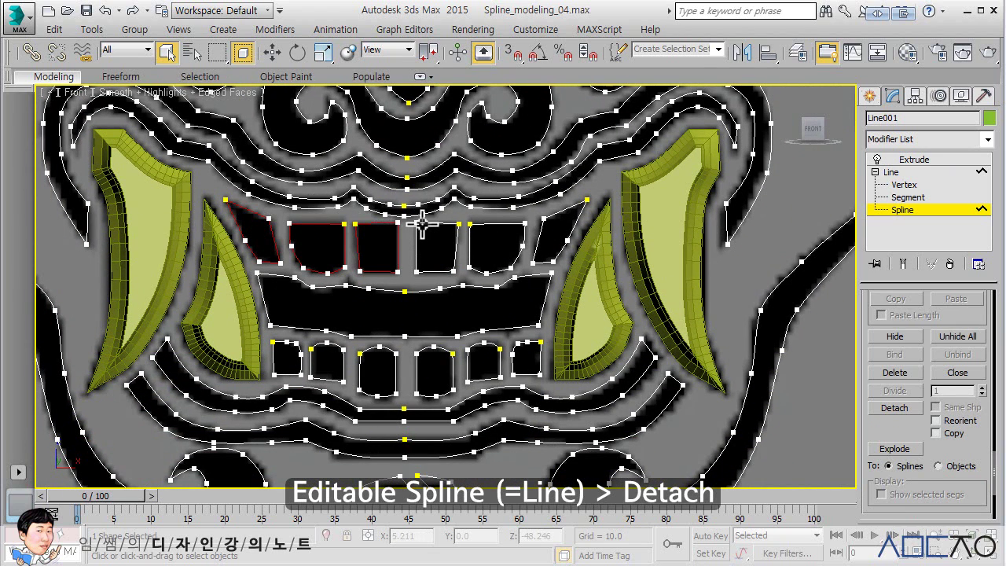
pyautogui.keyDown('ctrl'); pyautogui.click(422, 224); pyautogui.keyUp('ctrl')
pyautogui.keyDown('ctrl'); pyautogui.click(491, 225); pyautogui.keyUp('ctrl')
pyautogui.keyDown('ctrl'); pyautogui.click(550, 220); pyautogui.keyUp('ctrl')
pyautogui.keyDown('ctrl'); pyautogui.click(519, 274); pyautogui.keyUp('ctrl')
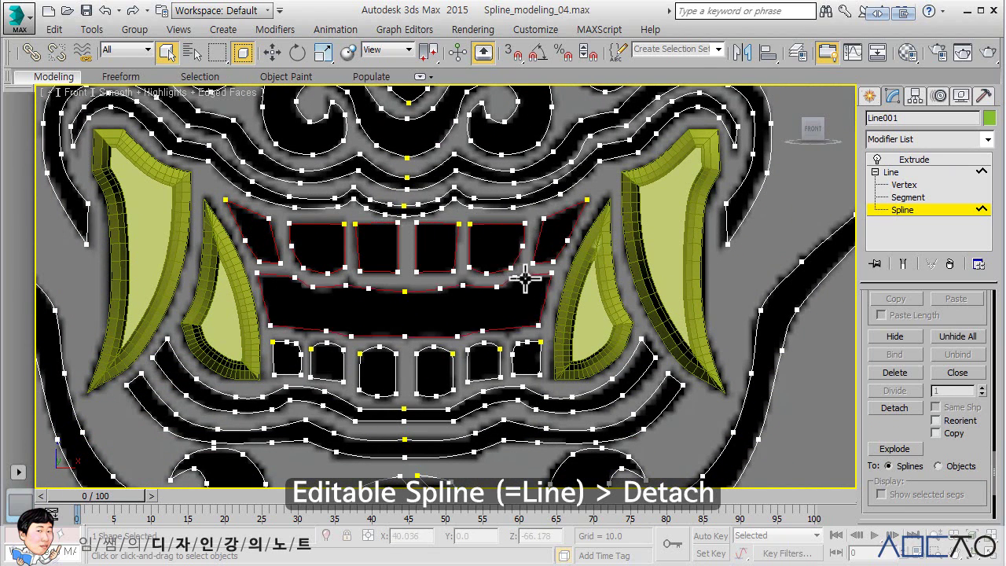
# Add the six lower teeth to the spline selection.
pyautogui.keyDown('ctrl'); pyautogui.click(513, 358); pyautogui.keyUp('ctrl')
pyautogui.keyDown('ctrl'); pyautogui.click(483, 337); pyautogui.keyUp('ctrl')
pyautogui.keyDown('ctrl'); pyautogui.click(442, 351); pyautogui.keyUp('ctrl')
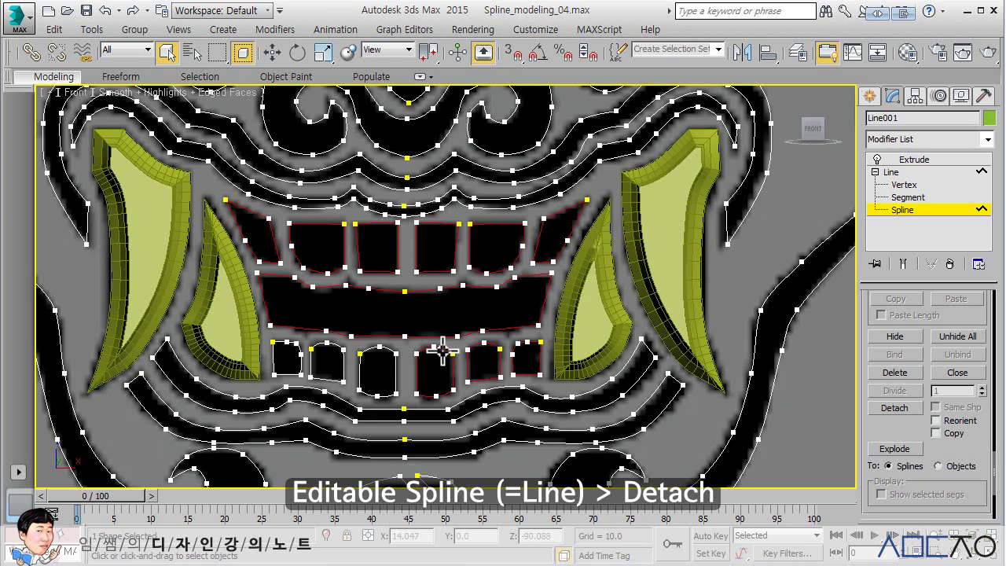
pyautogui.keyDown('ctrl'); pyautogui.click(393, 350); pyautogui.keyUp('ctrl')
pyautogui.keyDown('ctrl'); pyautogui.click(327, 350); pyautogui.keyUp('ctrl')
pyautogui.keyDown('ctrl'); pyautogui.click(299, 346); pyautogui.keyUp('ctrl')
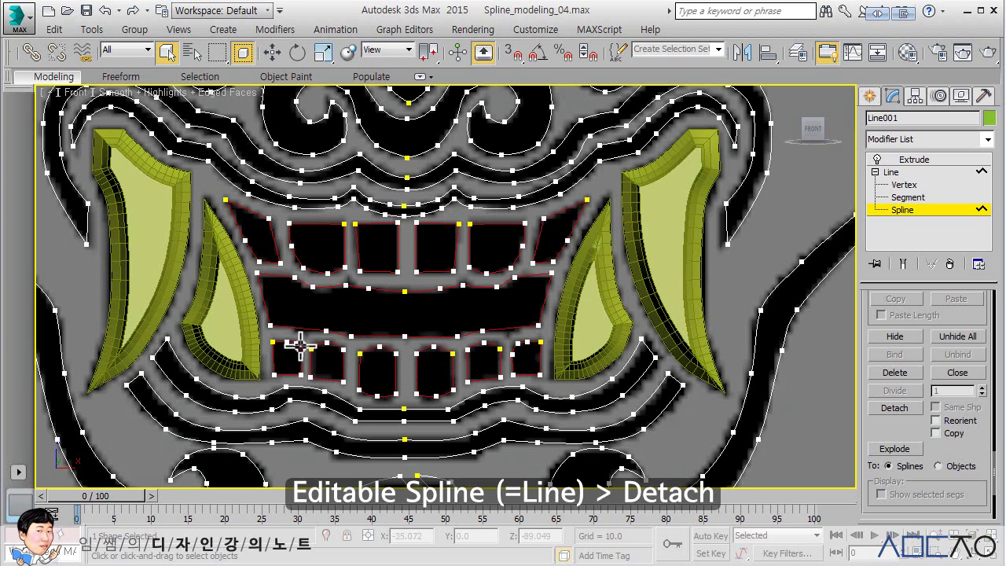
pyautogui.scroll(-1, 456, 285)
pyautogui.scroll(-3, 456, 285)
pyautogui.scroll(2, 487, 314)
pyautogui.moveTo(545, 318)
pyautogui.mouseDown(button='middle')
pyautogui.moveTo(527, 345)
pyautogui.moveTo(528, 293)
pyautogui.mouseUp(button='middle')
pyautogui.scroll(-2, 550, 315)
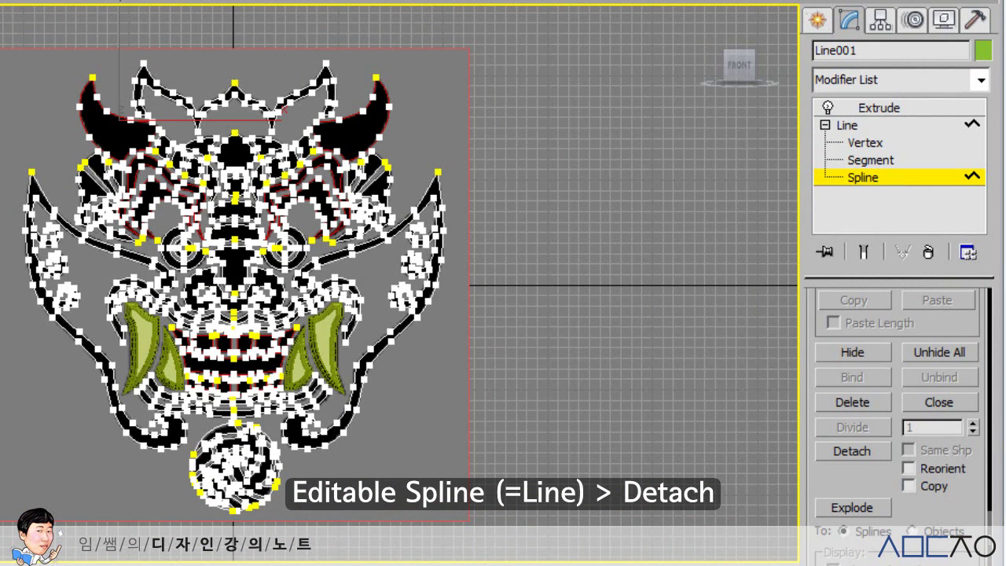
# Detach the selected horn, brow and teeth splines as a new shape named 'White-part'.
pyautogui.click(886, 451)
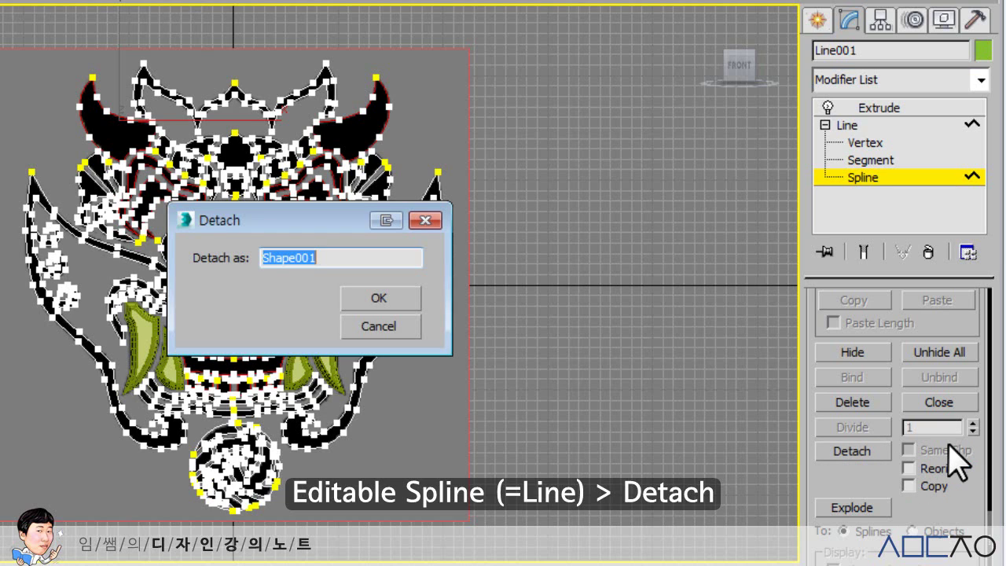
pyautogui.write('W')
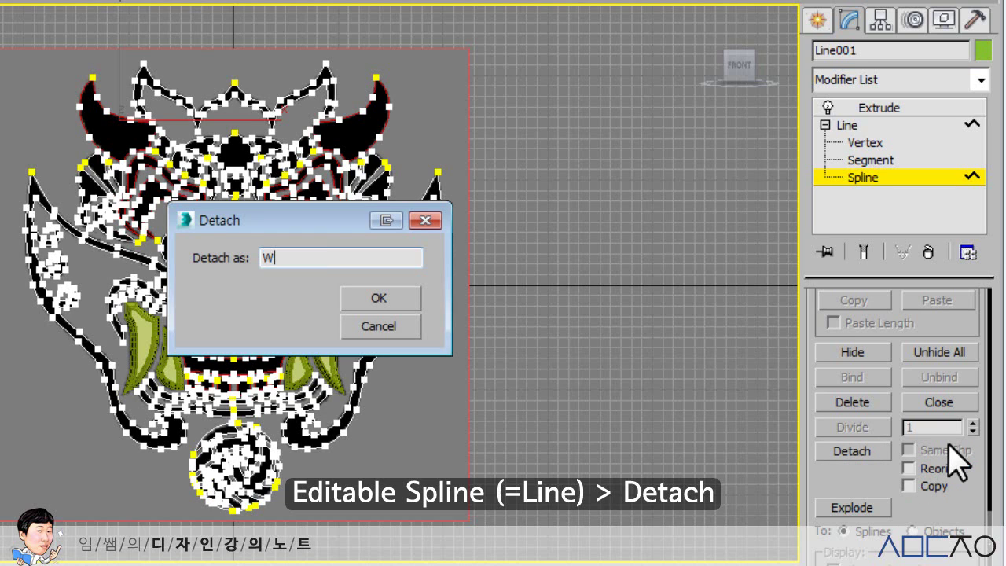
pyautogui.write('hite+')
pyautogui.write('part')
pyautogui.press('BackSpace')
pyautogui.press('BackSpace')
pyautogui.press('BackSpace')
pyautogui.press('BackSpace')
pyautogui.press('BackSpace')
pyautogui.write('-part')
pyautogui.click(405, 296)
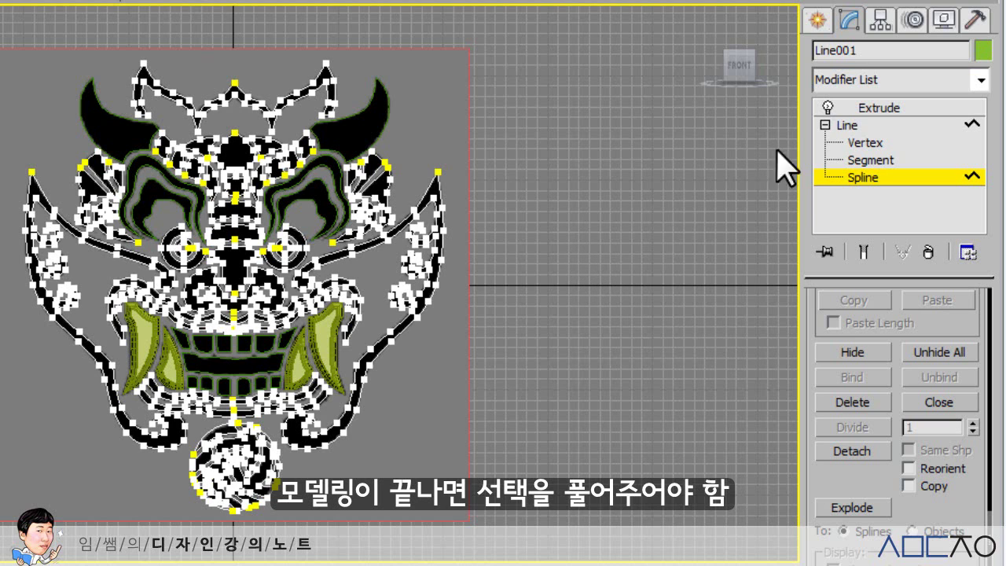
# Leave Spline level on Line001 and add an Extrude modifier to White-part.
pyautogui.click(847, 126)
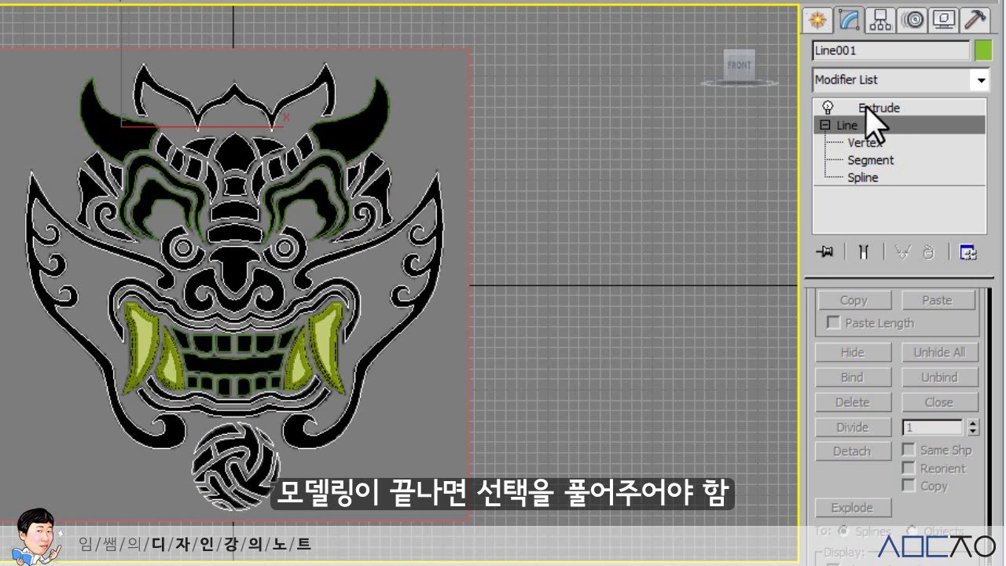
pyautogui.click(854, 108)
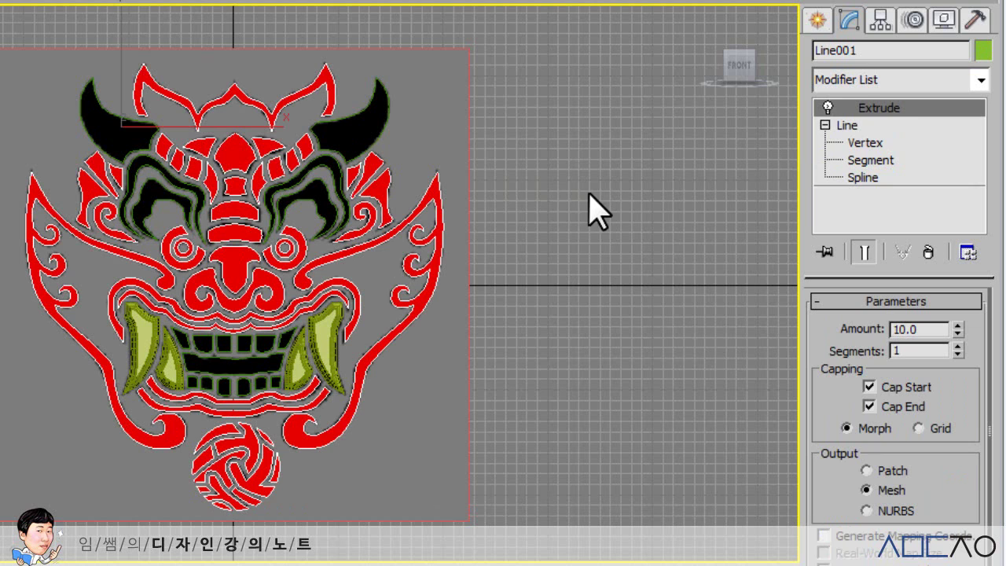
pyautogui.click(388, 118)
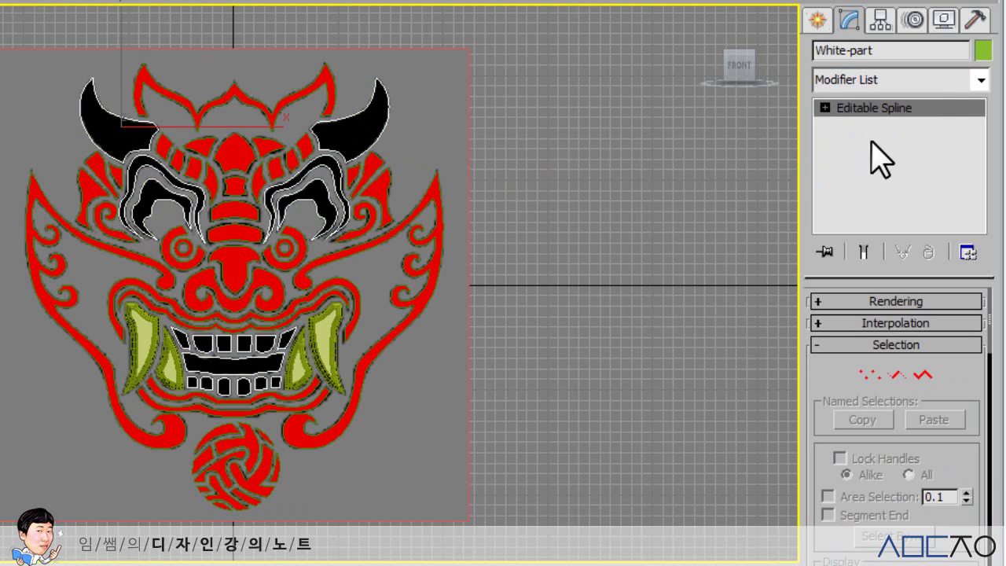
pyautogui.click(980, 80)
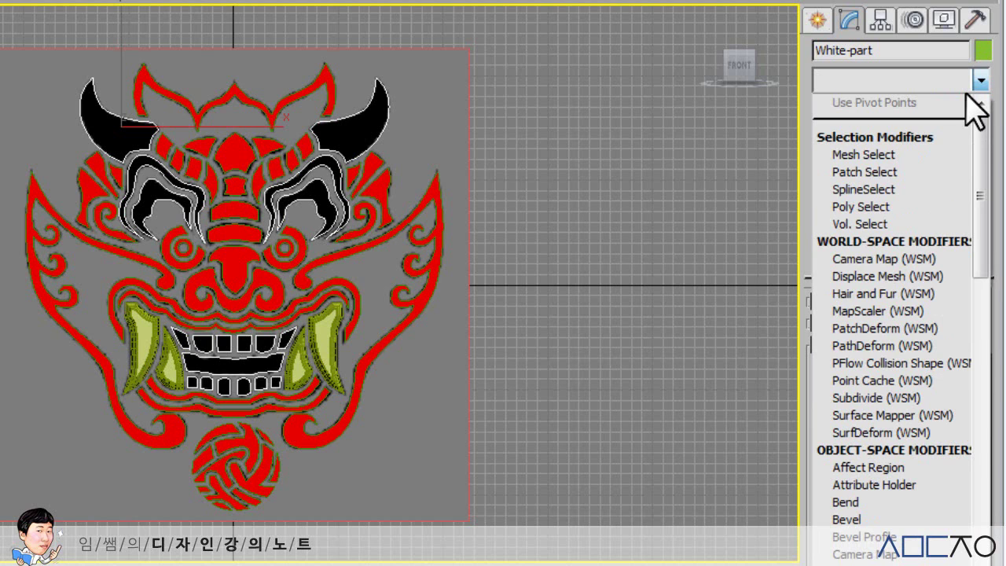
pyautogui.press('e')
pyautogui.click(893, 190)
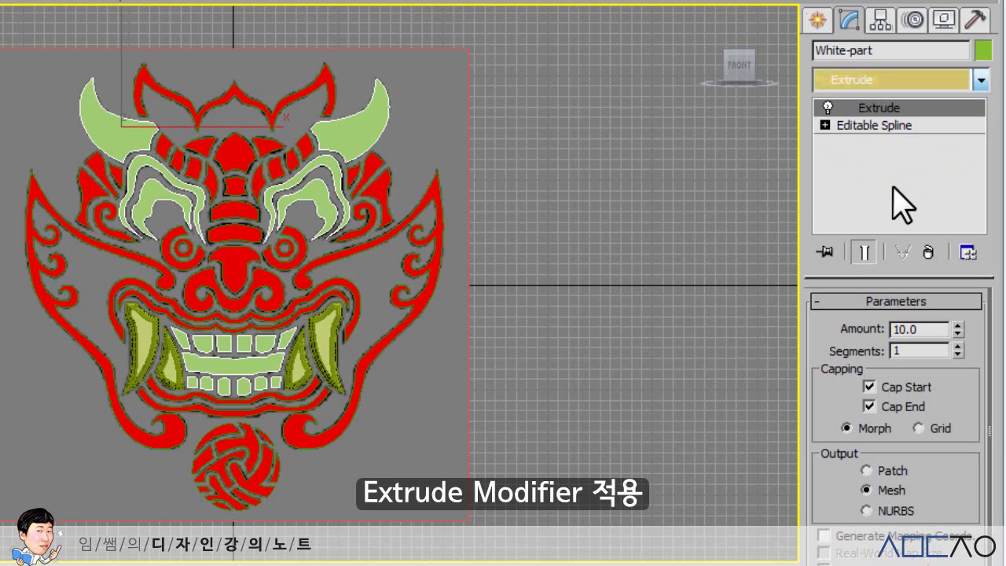
pyautogui.click(606, 249)
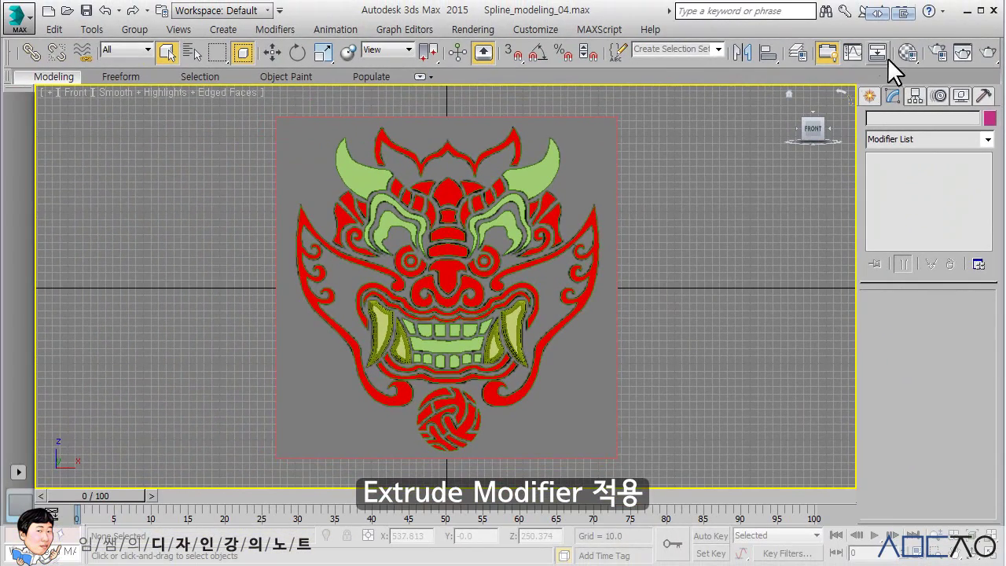
# Make material slot 3 white and assign it to the horns, brows and teeth.
pyautogui.click(907, 51)
pyautogui.click(229, 91)
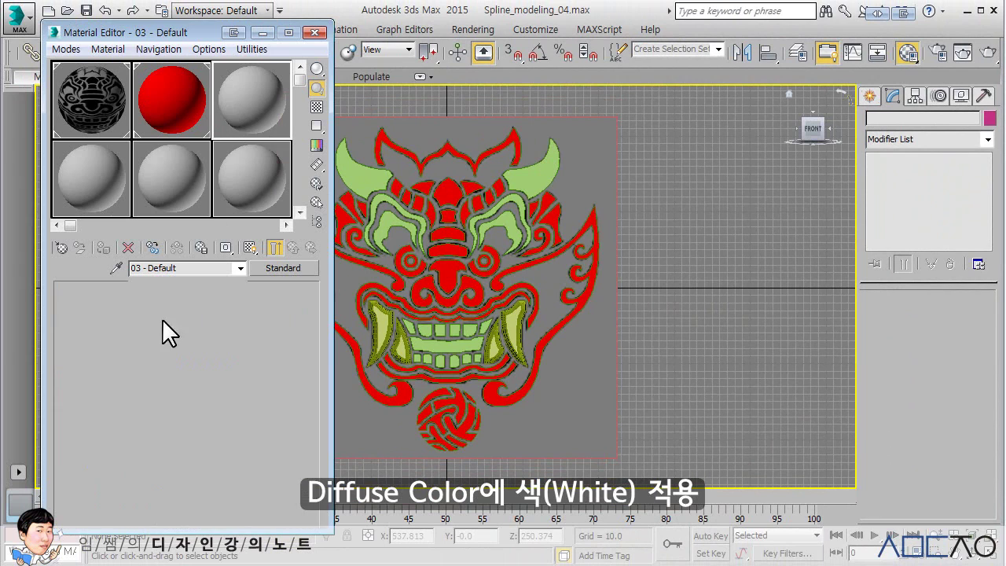
pyautogui.click(129, 385)
pyautogui.moveTo(389, 103); pyautogui.dragTo(389, 152)
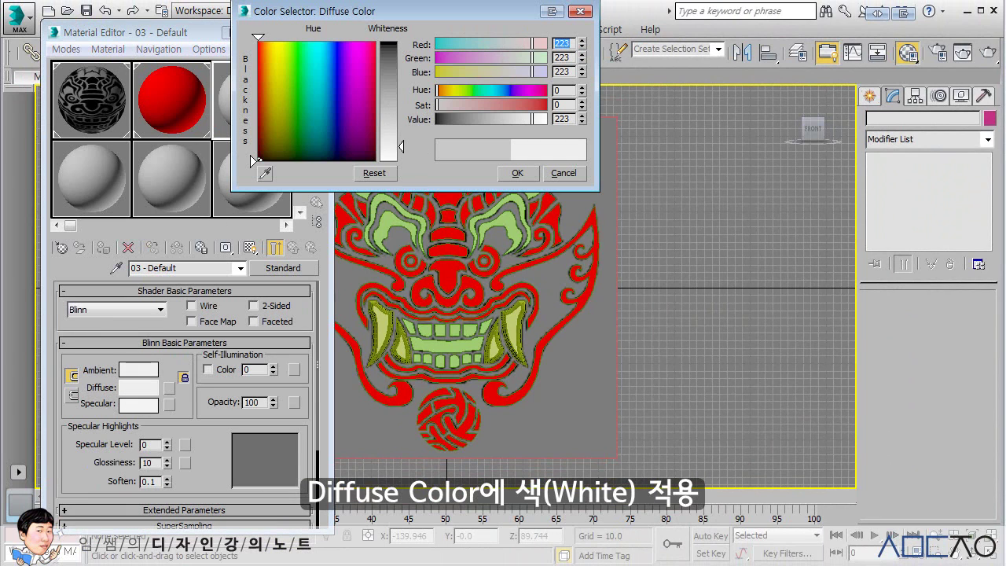
pyautogui.click(517, 172)
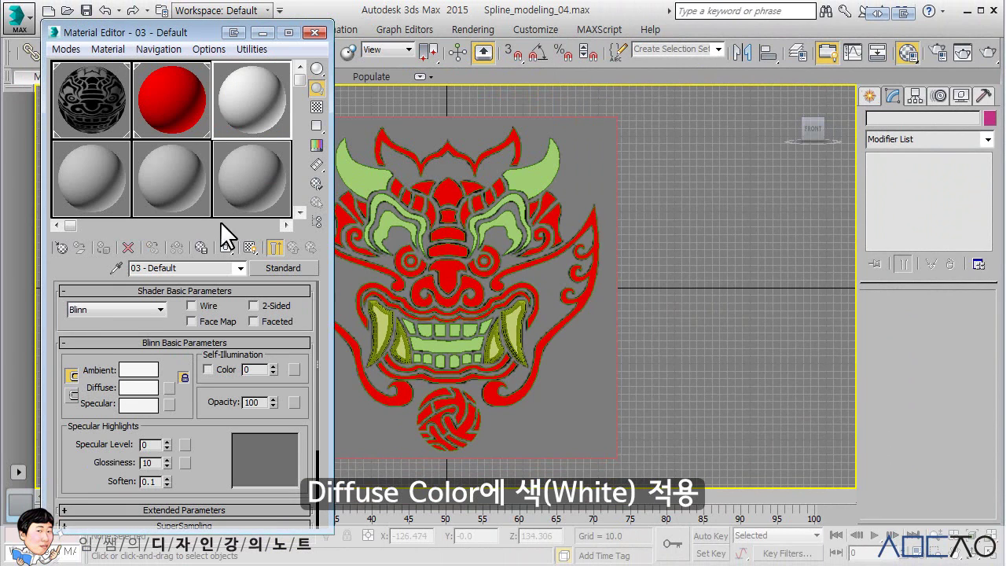
pyautogui.click(520, 181)
pyautogui.click(103, 247)
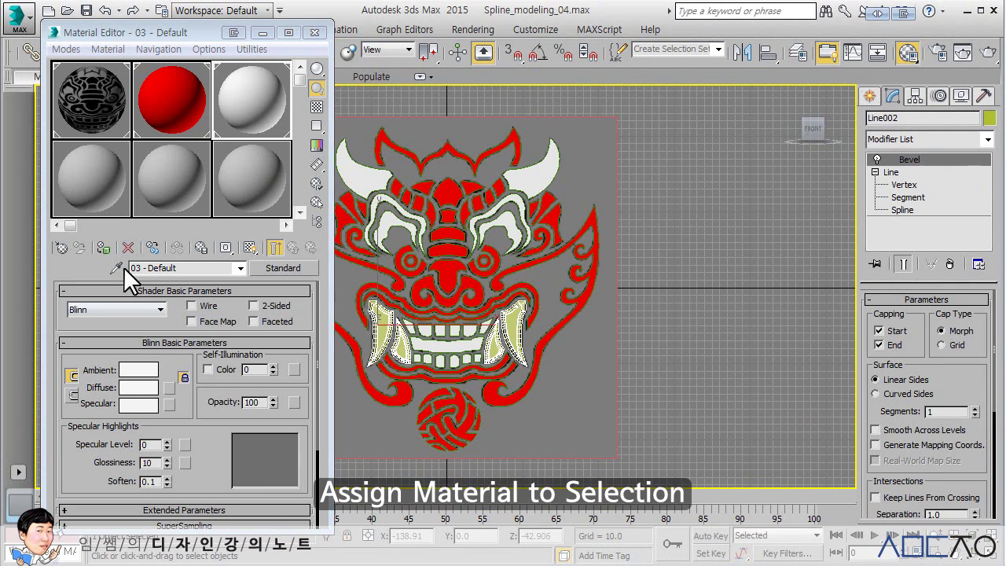
pyautogui.click(103, 250)
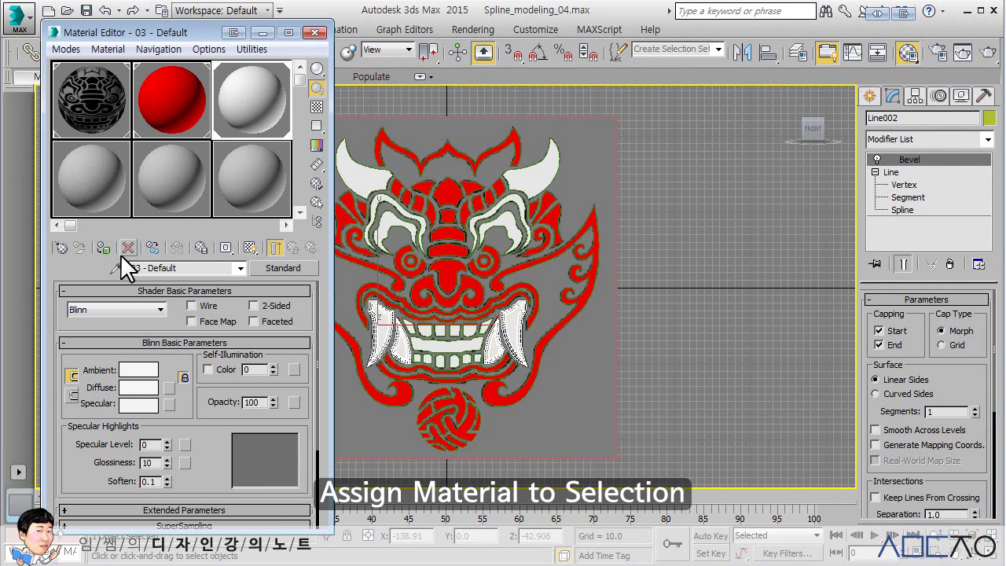
pyautogui.click(315, 32)
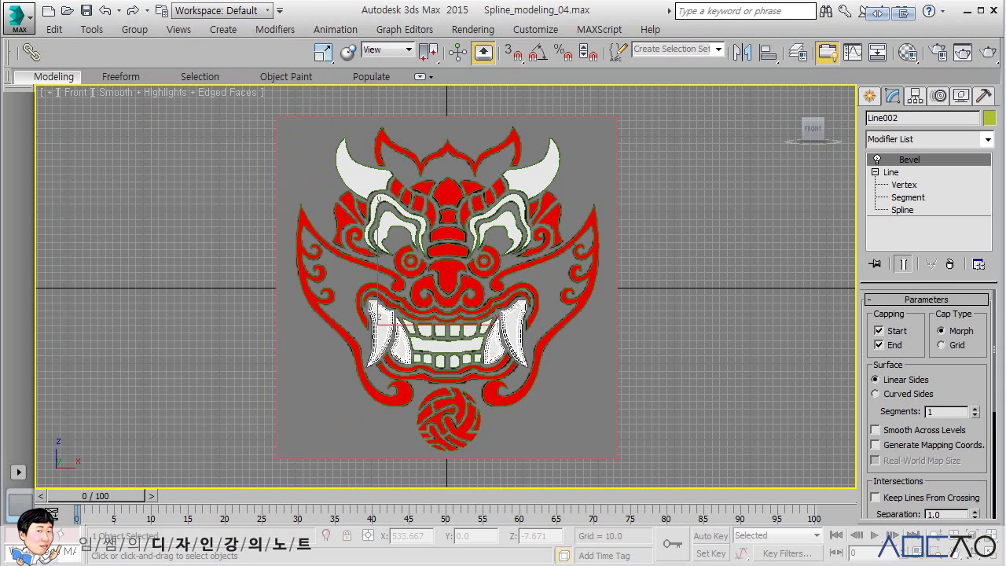
# In a maximized Perspective view, unfreeze all objects and hide the grey backing plane.
pyautogui.hotkey('alt', 'w')
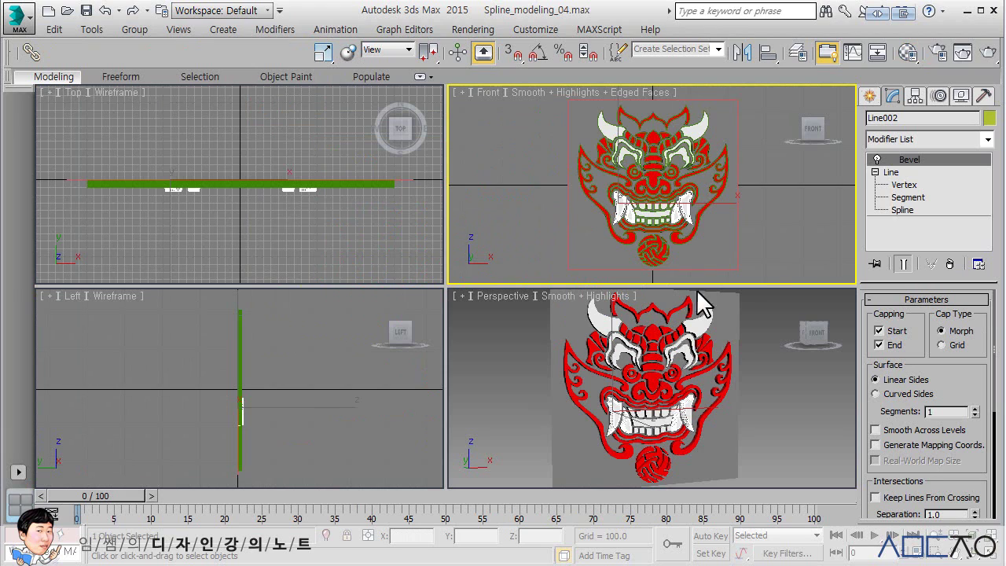
pyautogui.click(750, 365)
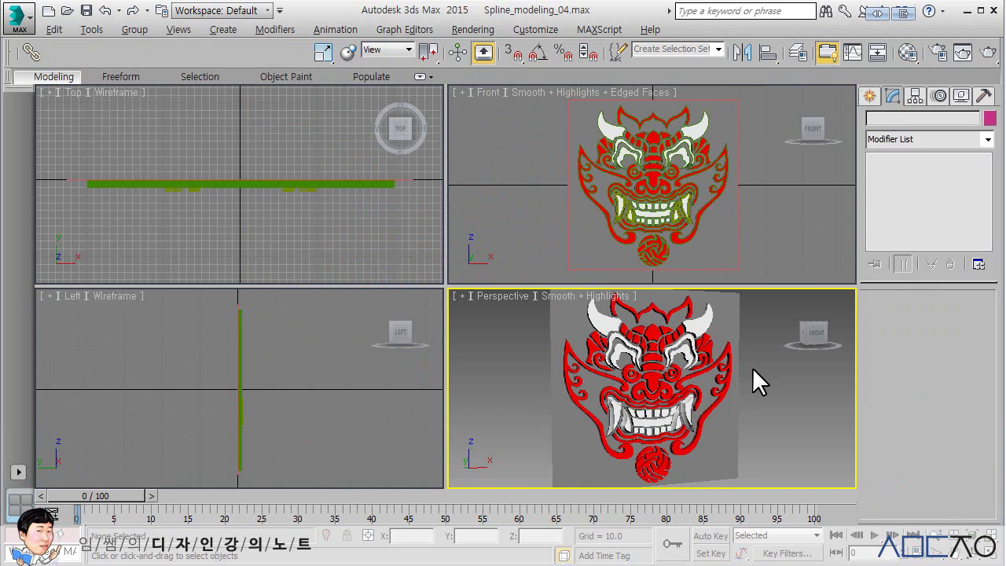
pyautogui.hotkey('alt', 'w')
pyautogui.moveTo(596, 326)
pyautogui.keyDown('alt'); pyautogui.mouseDown(button='middle')
pyautogui.moveTo(629, 334)
pyautogui.moveTo(646, 354)
pyautogui.moveTo(643, 335)
pyautogui.mouseUp(button='middle'); pyautogui.keyUp('alt')
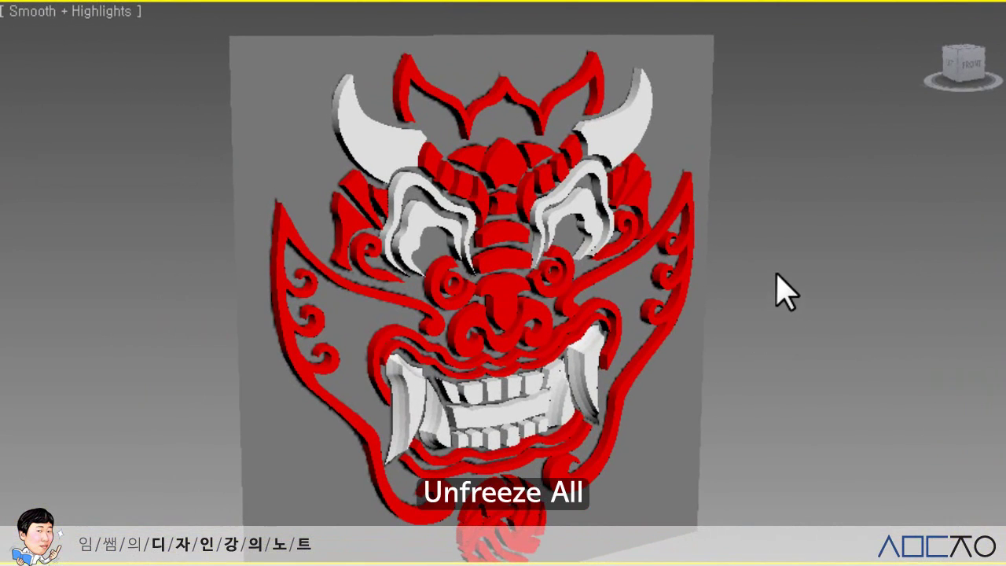
pyautogui.rightClick(774, 267)
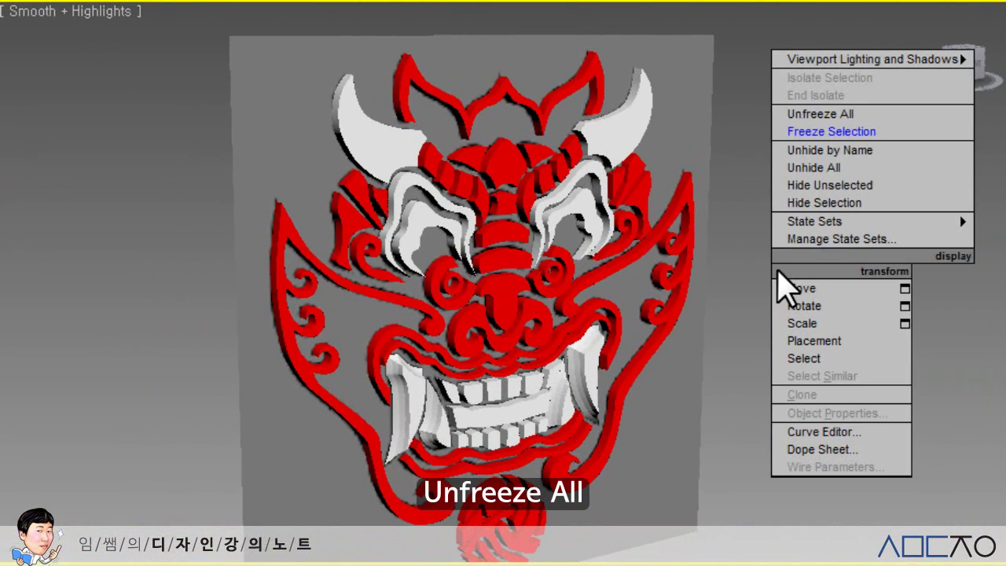
pyautogui.click(830, 112)
pyautogui.click(233, 119)
pyautogui.rightClick(257, 120)
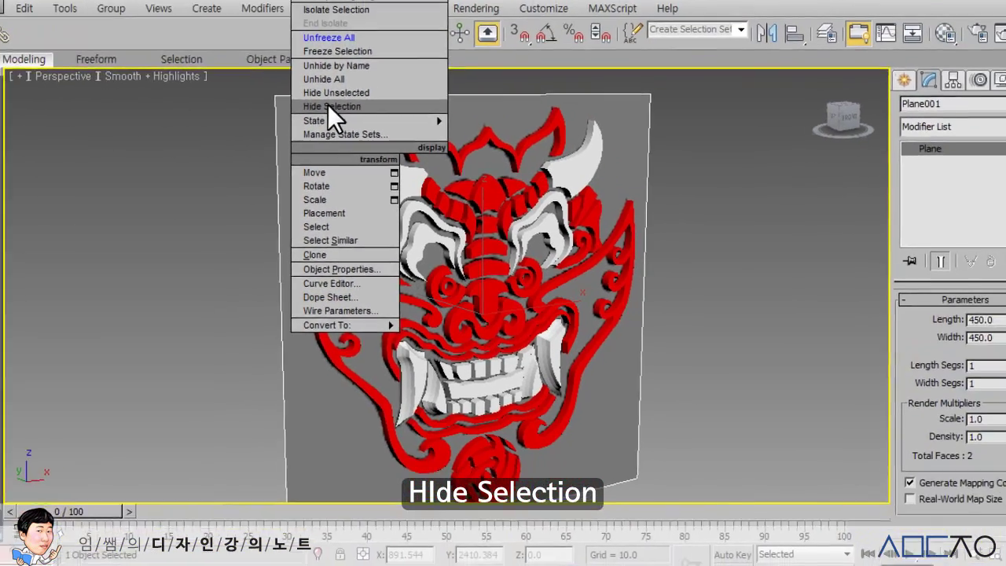
pyautogui.click(327, 104)
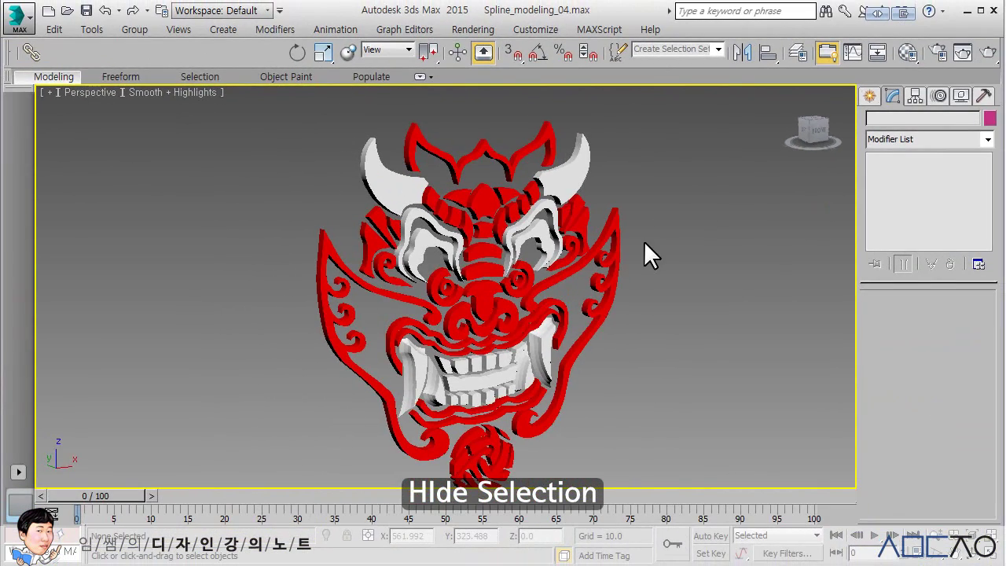
# Maximize the Front viewport again.
pyautogui.hotkey('alt', 'w')
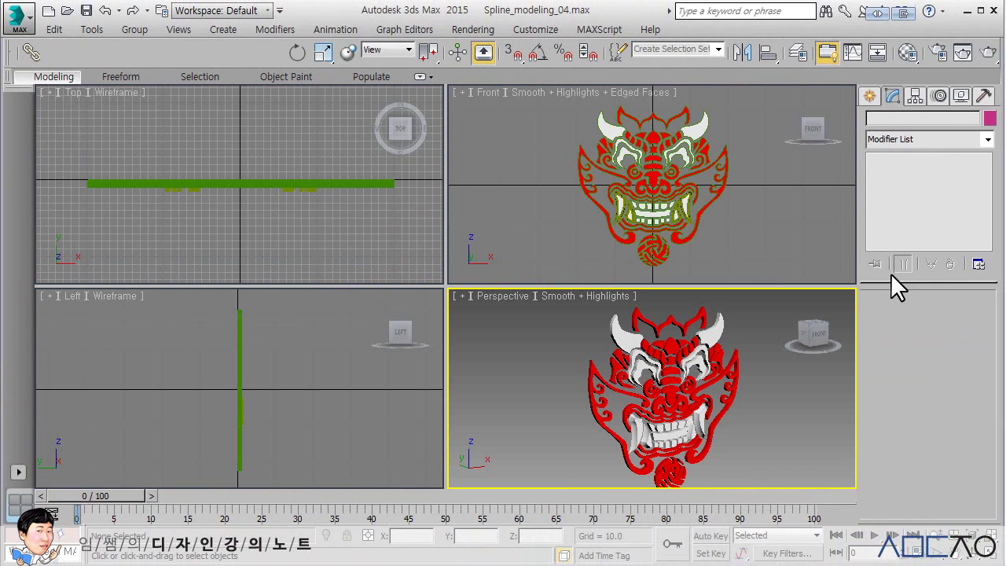
pyautogui.click(736, 242)
pyautogui.hotkey('alt', 'w')
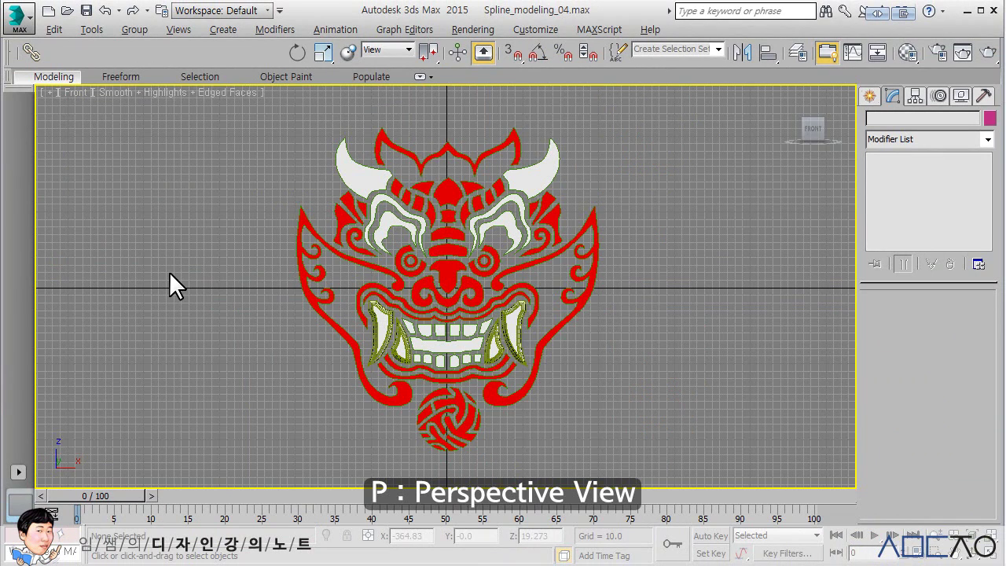
# Create target camera Camera001 from the Perspective view, then restore four viewports.
pyautogui.press('p')
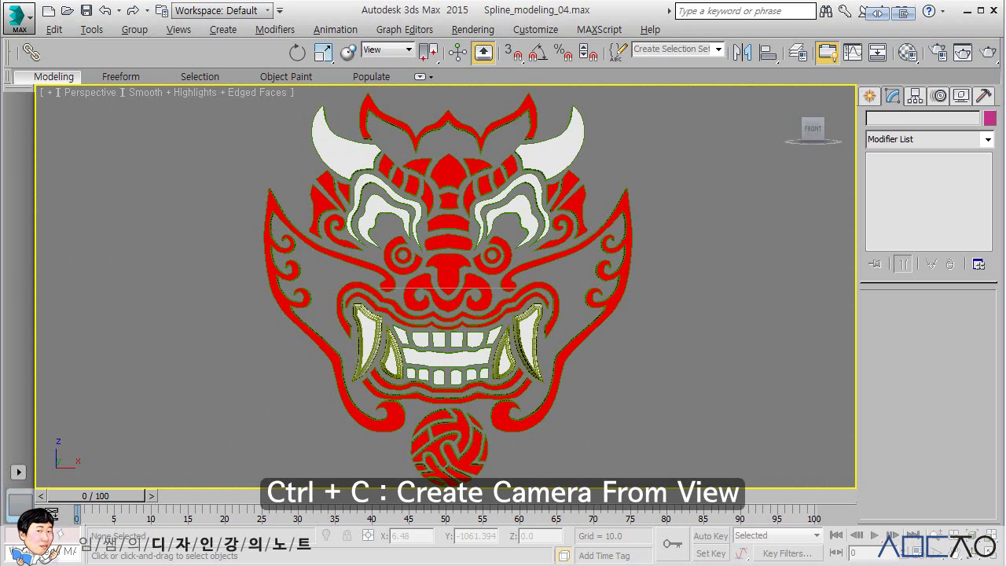
pyautogui.hotkey('ctrl', 'c')
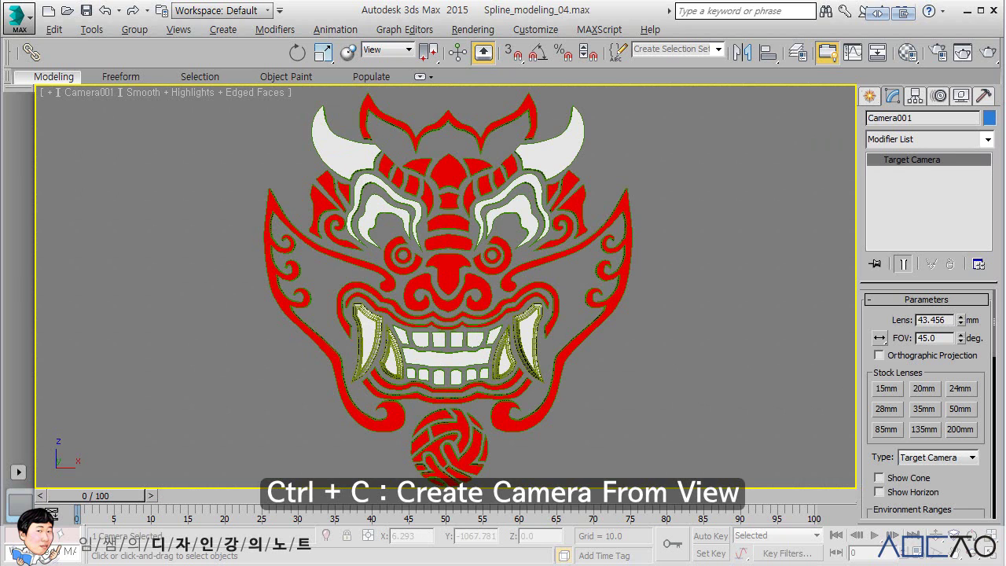
pyautogui.hotkey('alt', 'w')
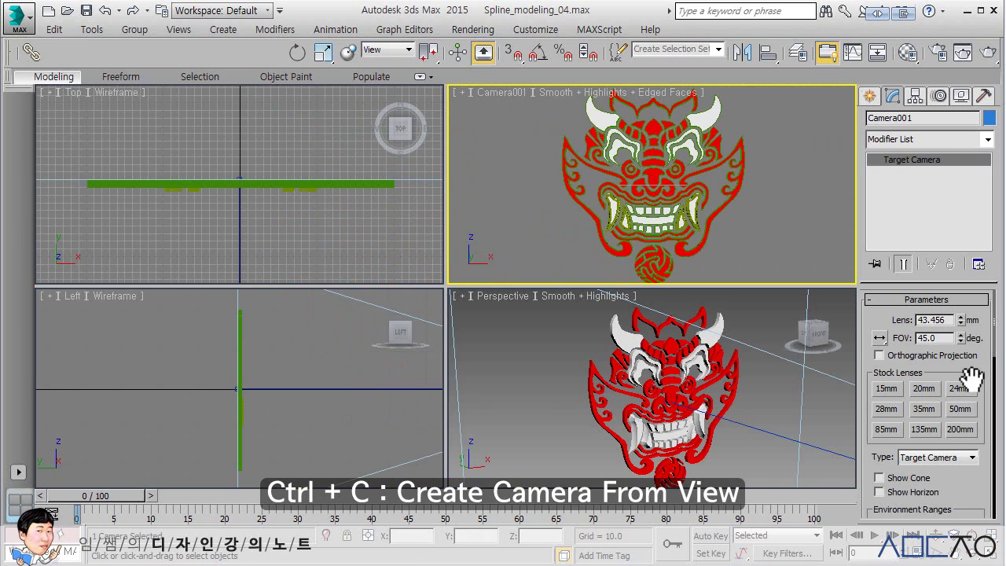
pyautogui.rightClick(389, 253)
pyautogui.click(390, 253)
# Zoom extents all views, turn on Show Safe Frames in Camera001, and select the camera.
pyautogui.hotkey('ctrl', 'shift', 'z')
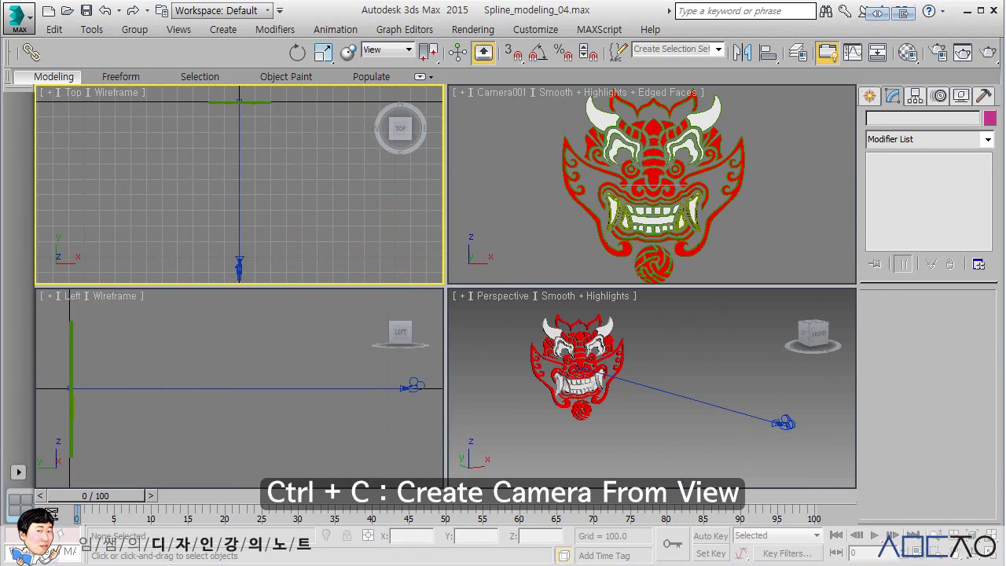
pyautogui.rightClick(802, 244)
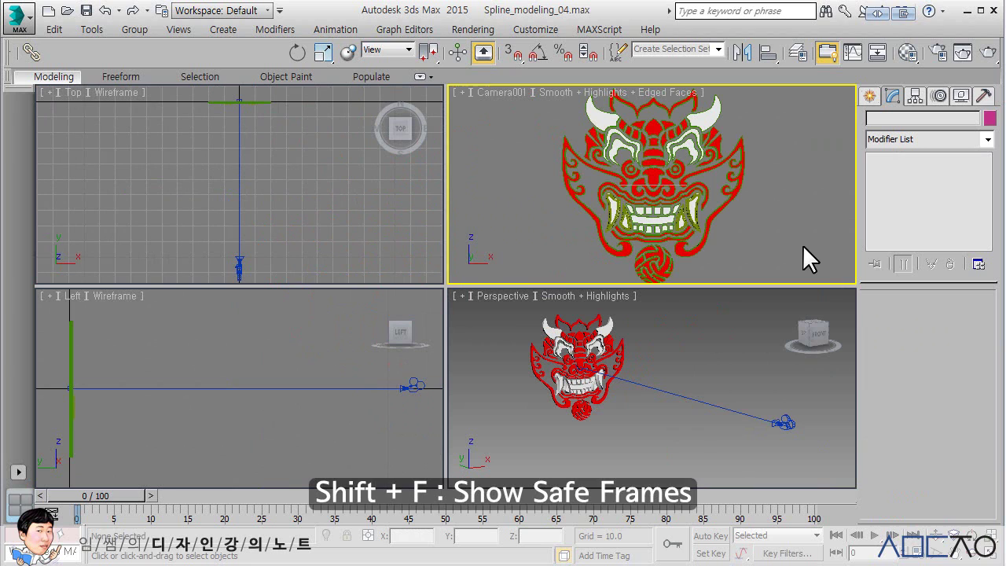
pyautogui.click(489, 92)
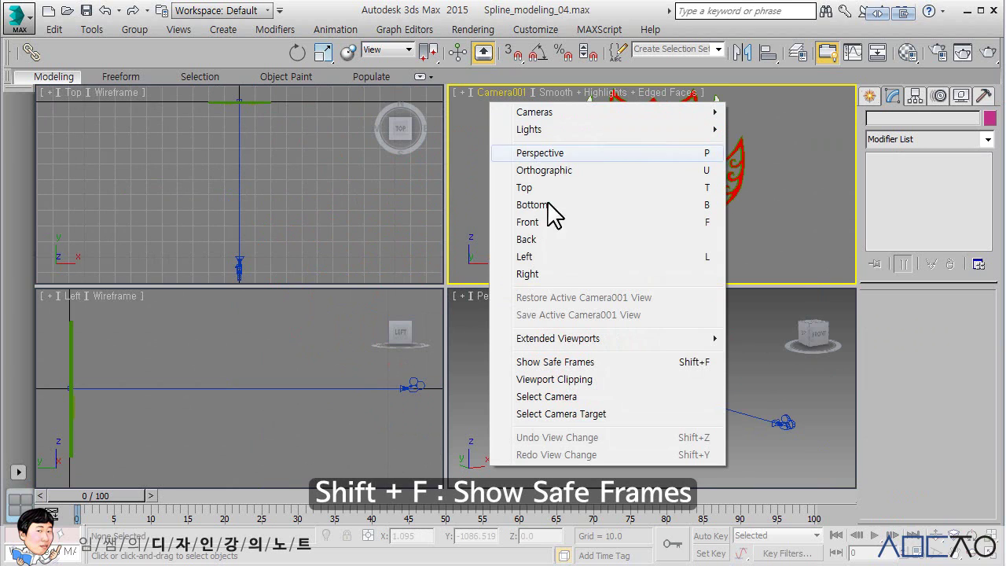
pyautogui.click(548, 364)
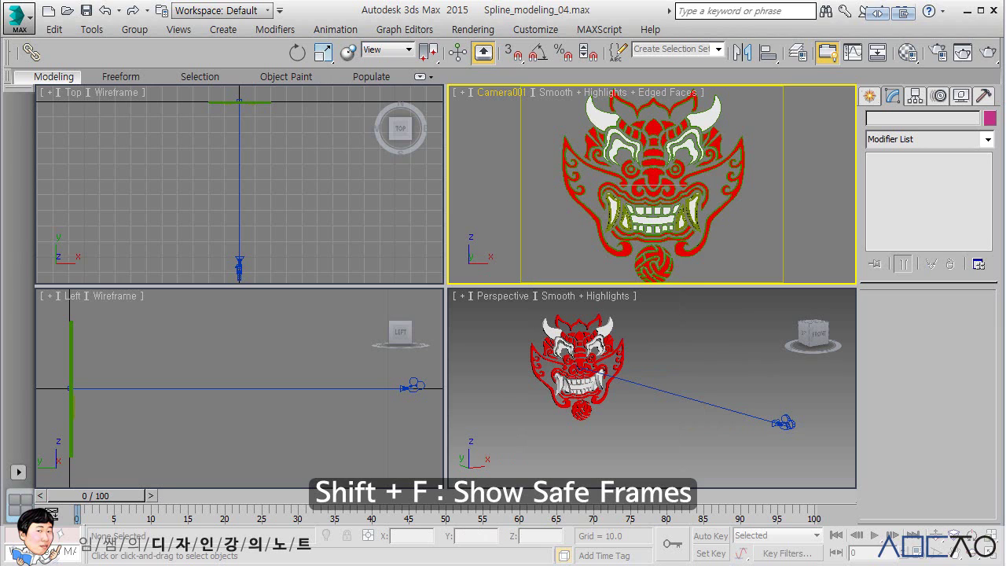
pyautogui.click(410, 386)
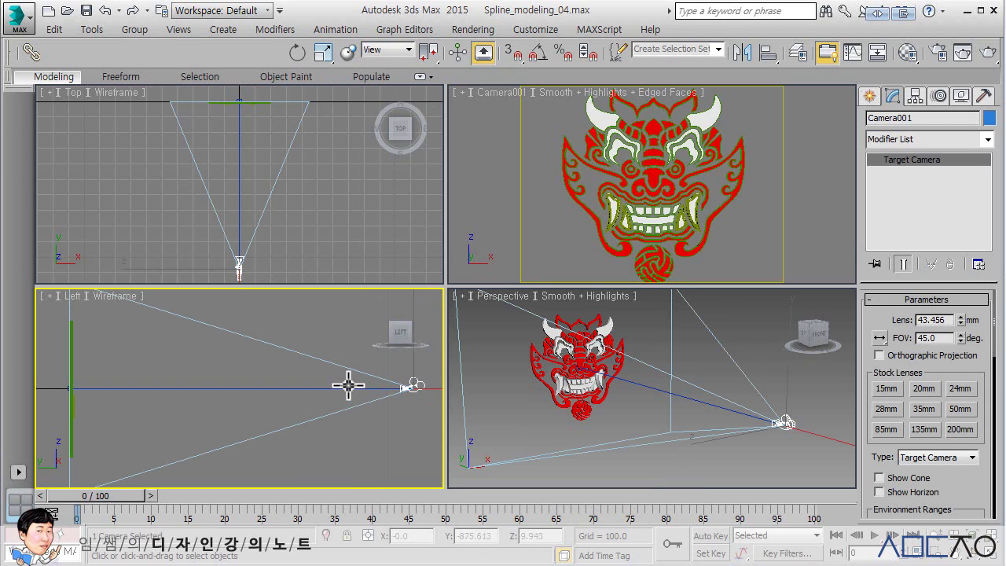
# Move Camera001 in the Left view so the whole mask fits the safe frame.
pyautogui.press('w')
pyautogui.press('z')
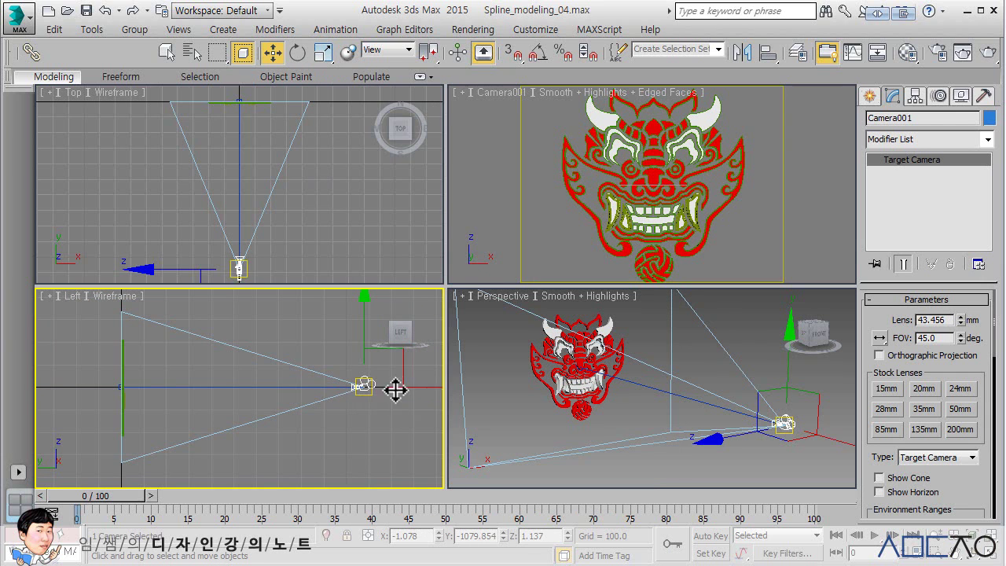
pyautogui.moveTo(395, 390)
pyautogui.mouseDown()
pyautogui.moveTo(330, 383)
pyautogui.moveTo(341, 384)
pyautogui.mouseUp()
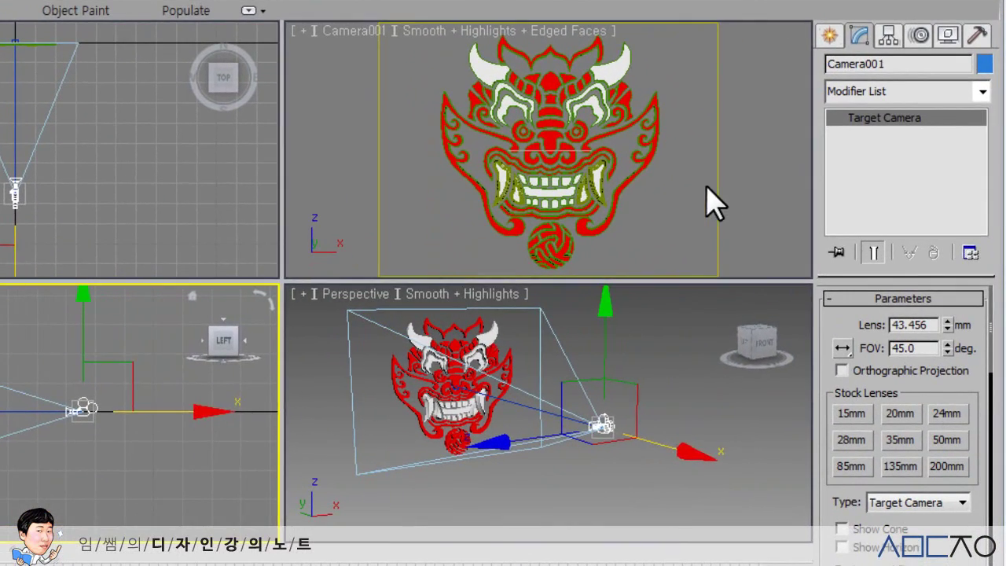
# Set the Camera001 view to Illuminate with Scene Lights.
pyautogui.rightClick(711, 201)
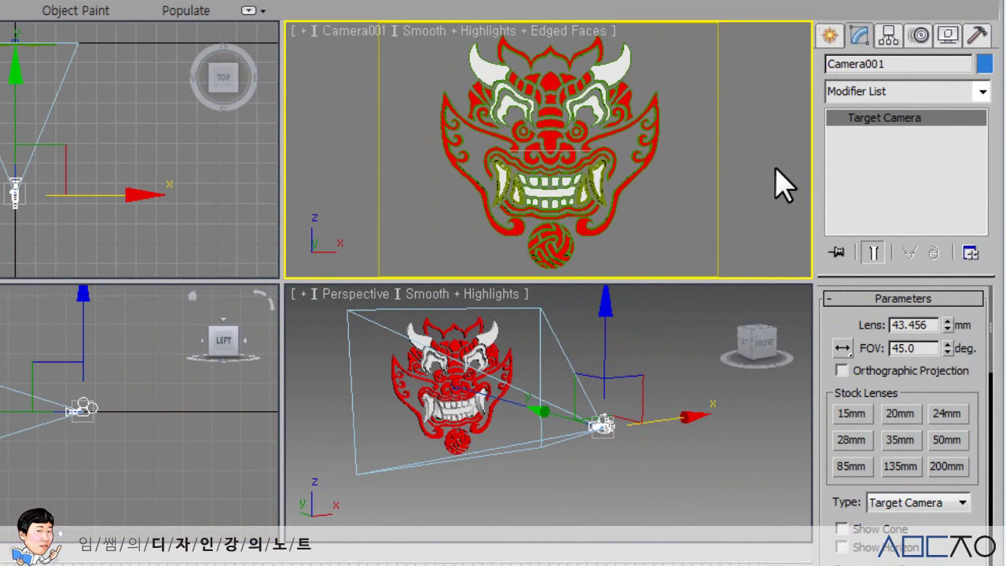
pyautogui.click(437, 33)
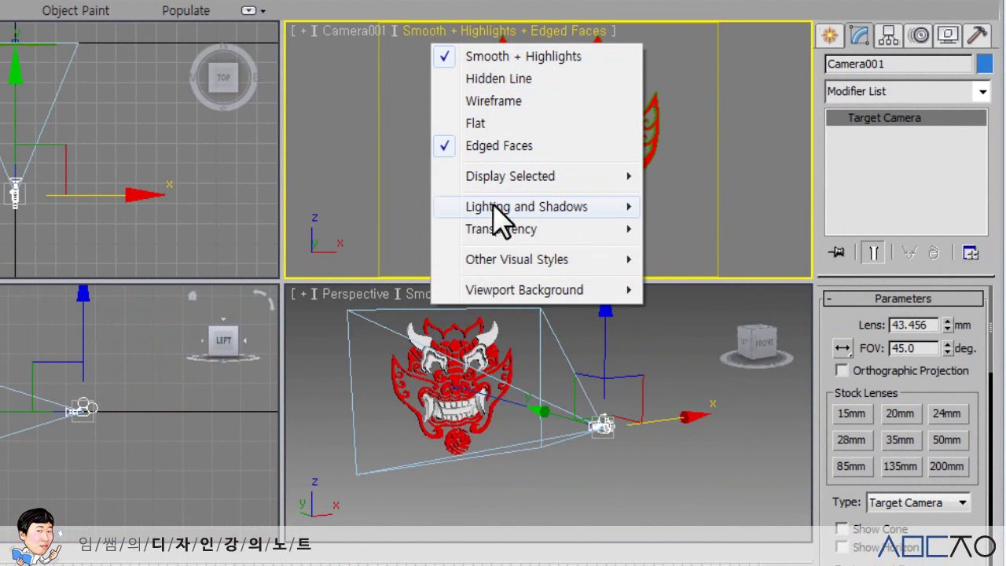
pyautogui.moveTo(527, 206)
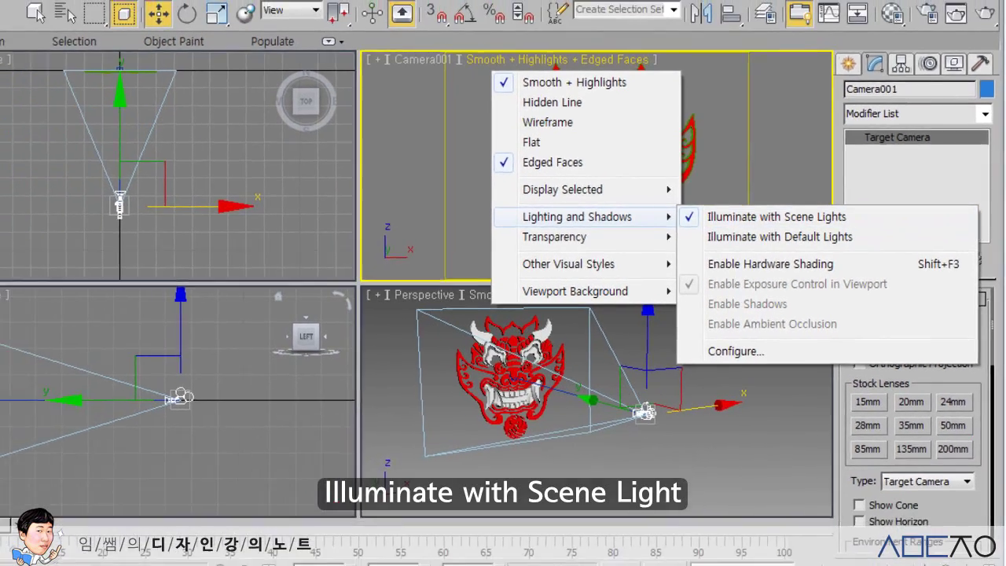
pyautogui.click(836, 211)
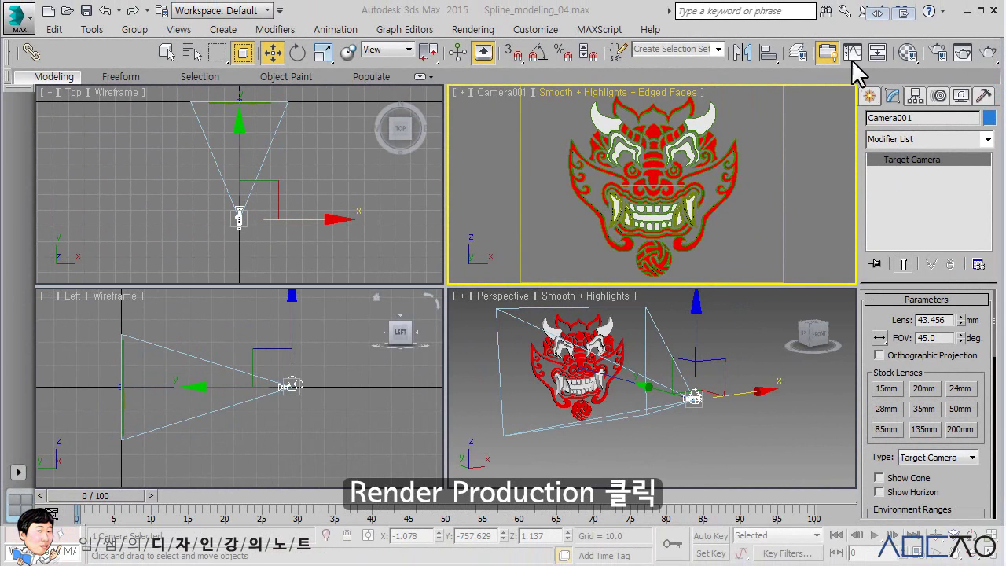
# Render Production of the Camera001 view, showing the red-and-white mask on black.
pyautogui.click(983, 57)
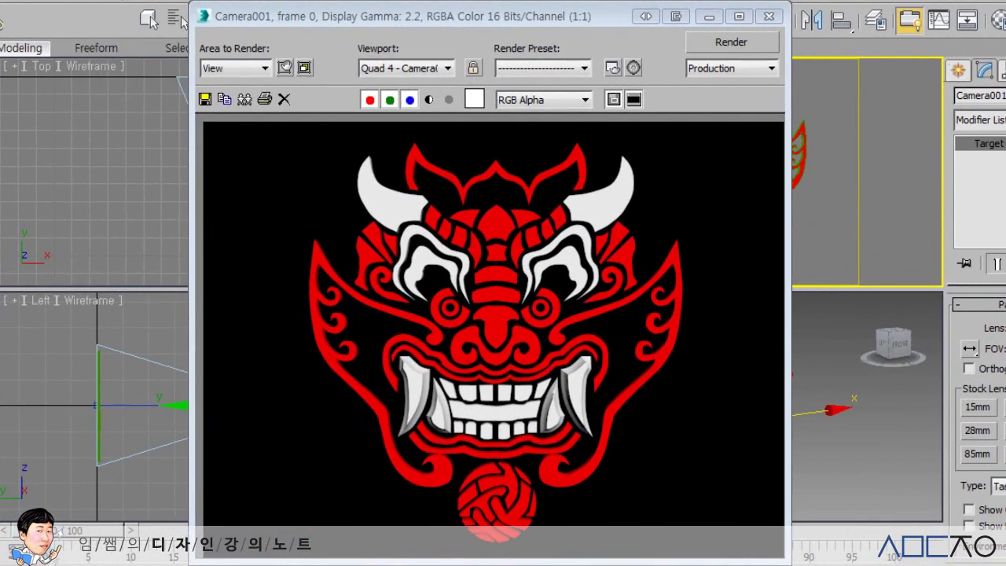
# Save the camera render as 'Red devil' in Targa (*.tga) format and close the Rendered Frame Window.
pyautogui.click(206, 99)
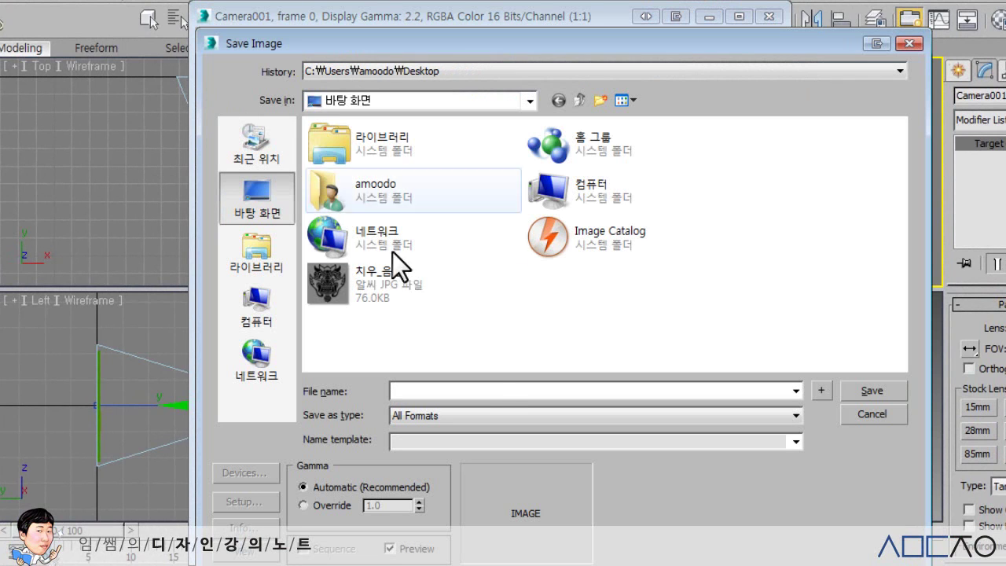
pyautogui.write('R')
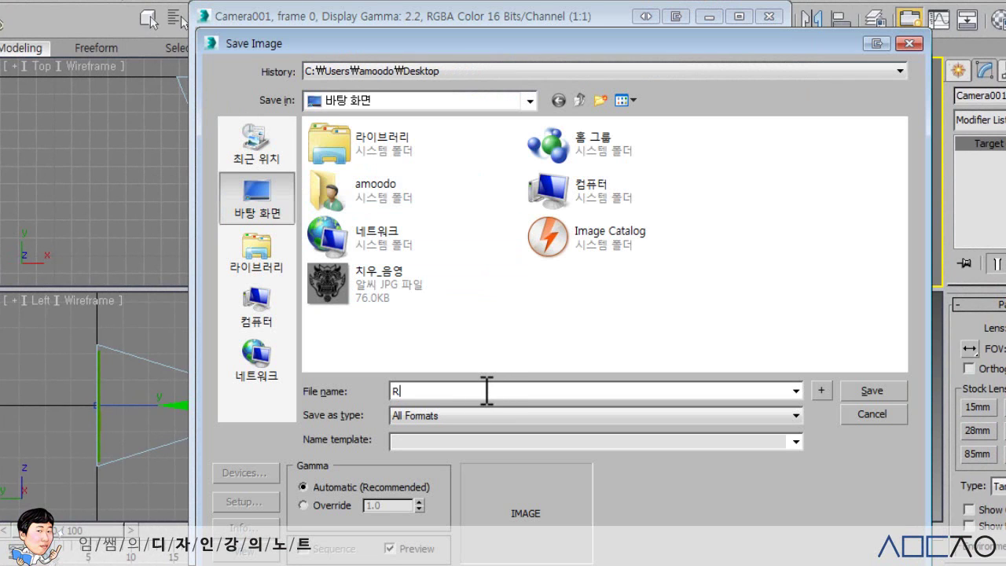
pyautogui.write('ed de')
pyautogui.write('vil')
pyautogui.click(521, 415)
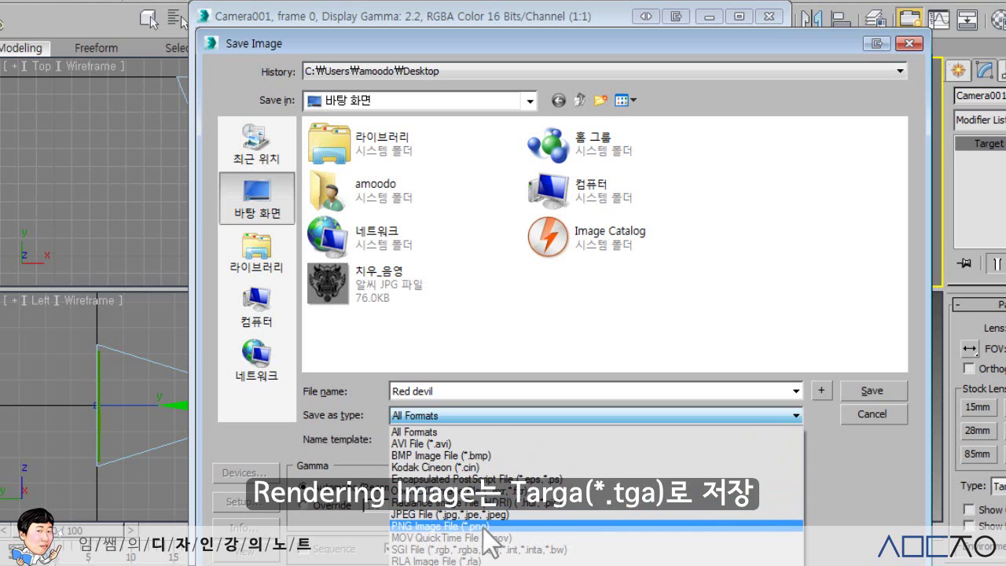
pyautogui.click(440, 564)
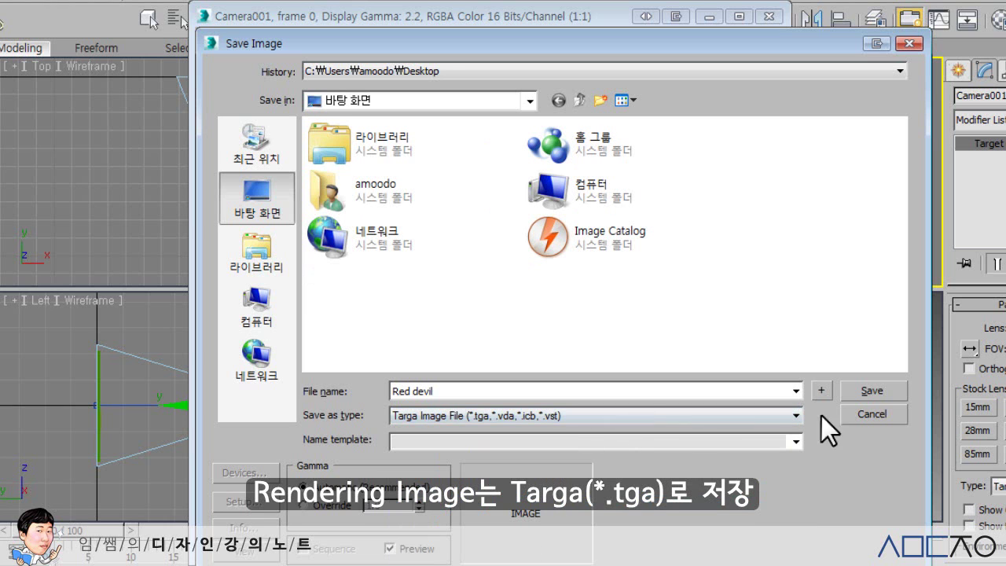
pyautogui.click(863, 389)
pyautogui.click(712, 428)
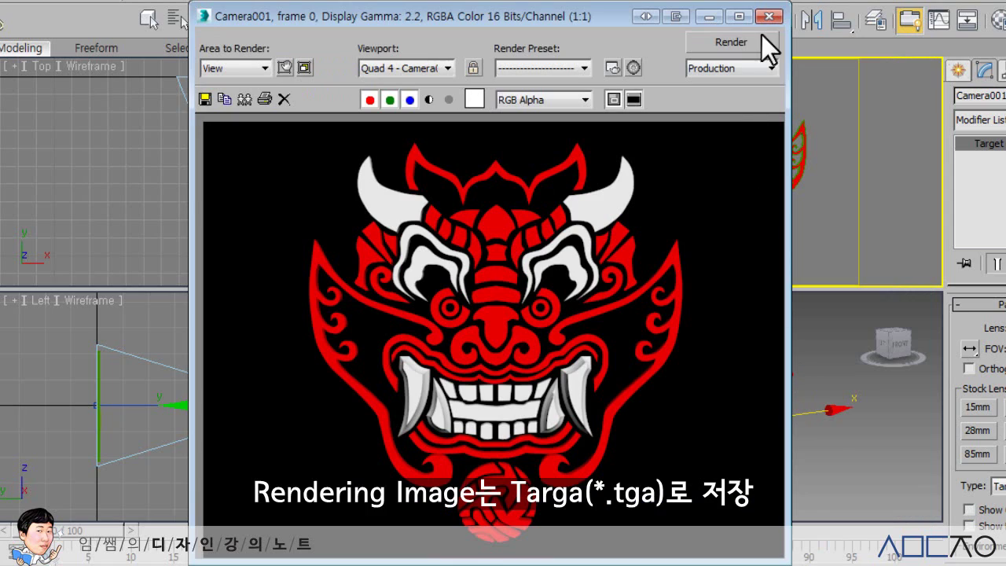
pyautogui.click(768, 15)
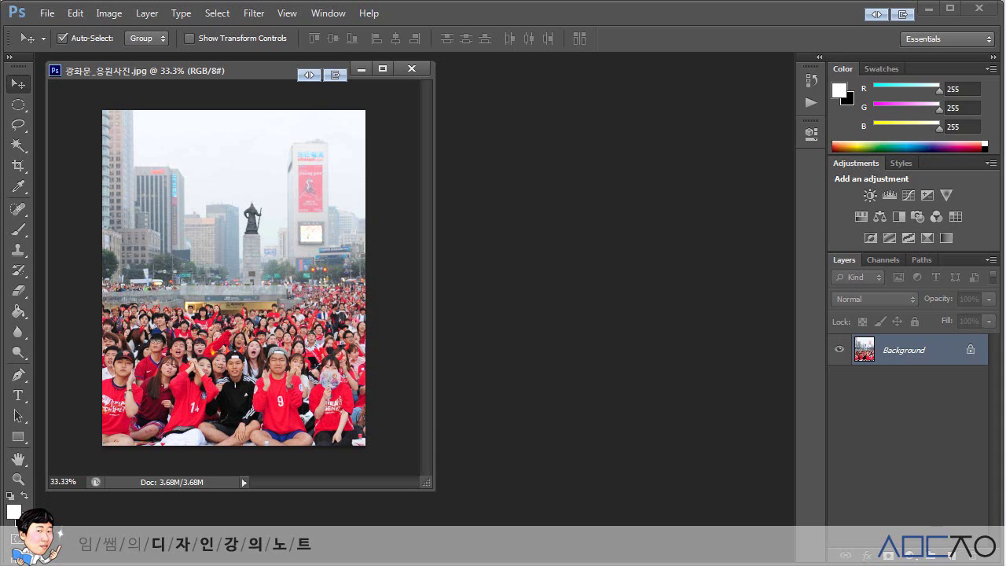
# Open Red devil.tga from the Desktop and float it in its own window over the crowd photo.
pyautogui.click(49, 11)
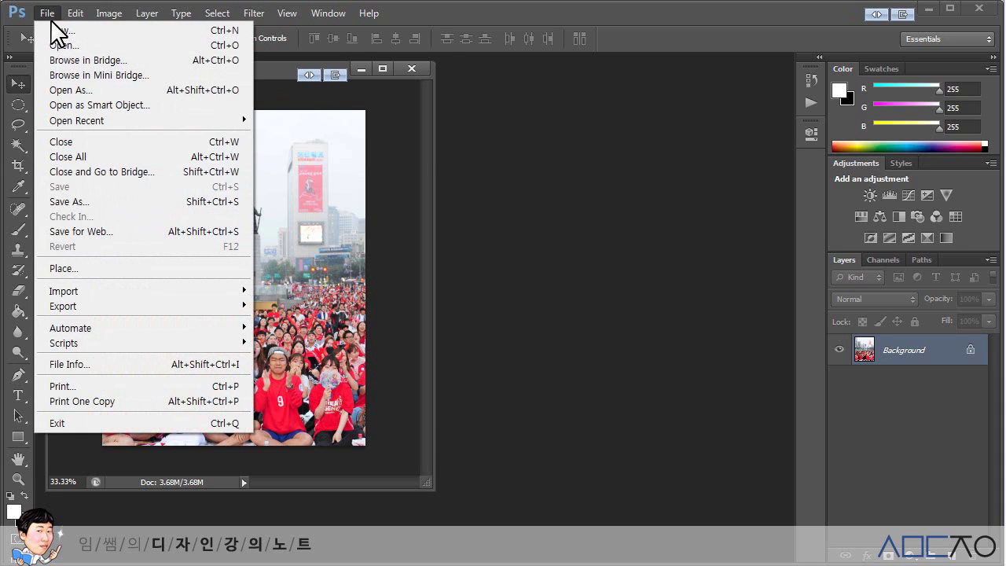
pyautogui.click(55, 45)
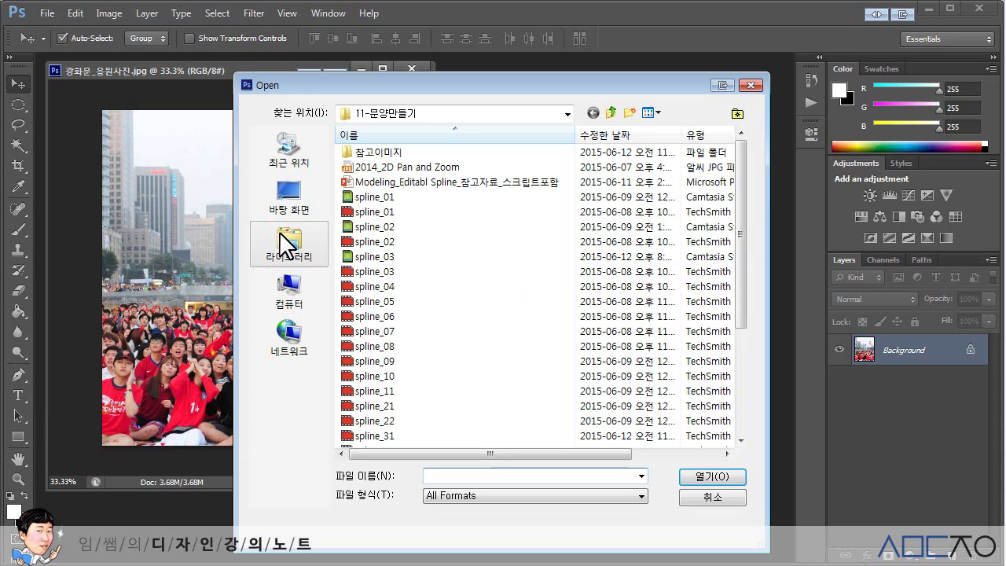
pyautogui.click(287, 203)
pyautogui.click(393, 389)
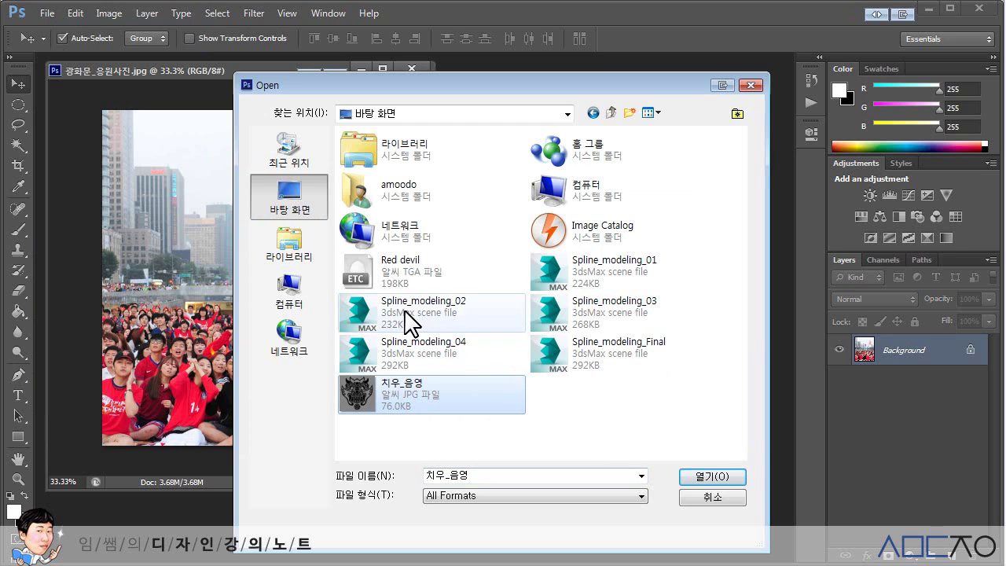
pyautogui.click(401, 271)
pyautogui.click(709, 480)
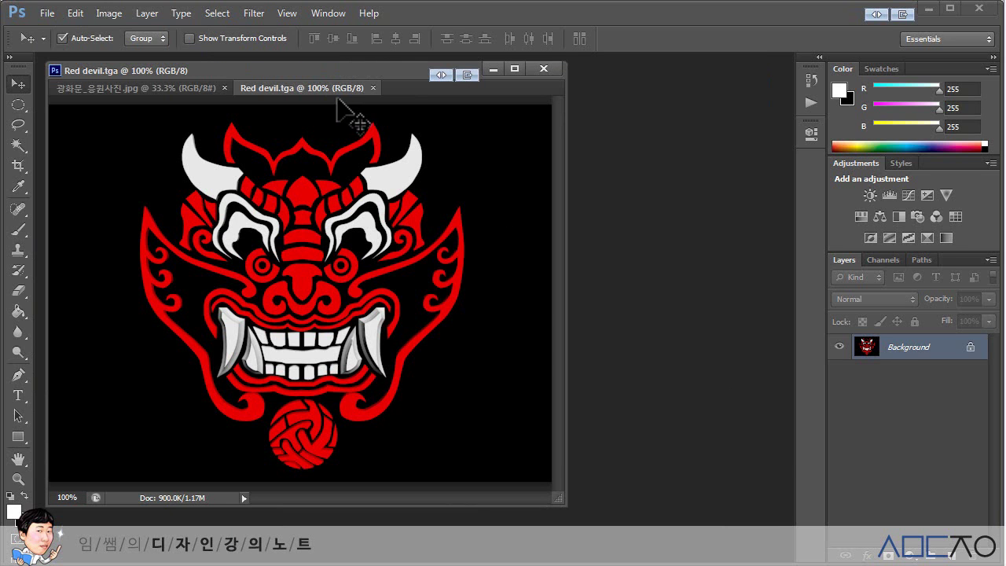
pyautogui.moveTo(321, 87)
pyautogui.mouseDown()
pyautogui.moveTo(481, 90)
pyautogui.moveTo(560, 156)
pyautogui.mouseUp()
pyautogui.moveTo(341, 84); pyautogui.dragTo(402, 120)
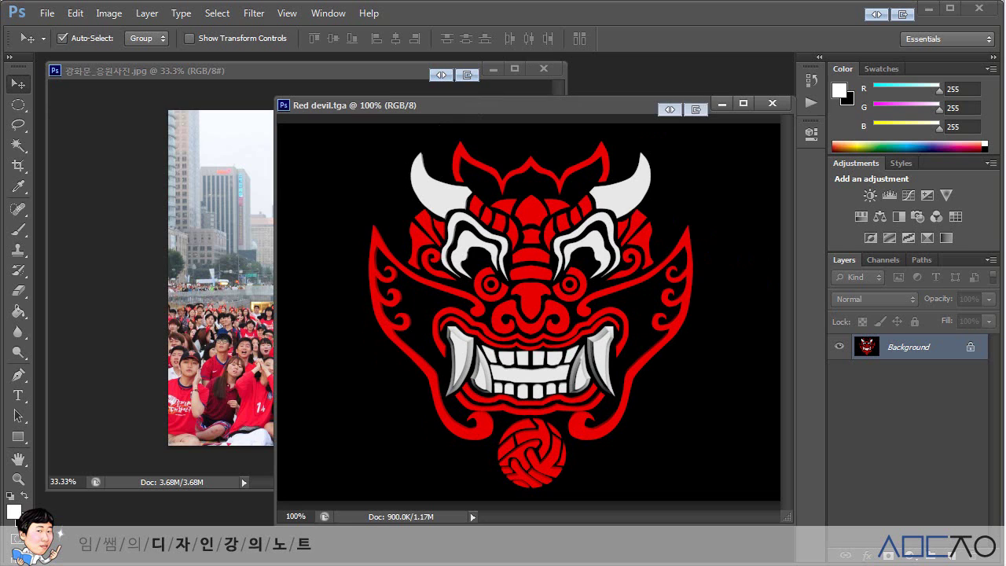
# Convert the devil image's locked Background into an editable Layer 0.
pyautogui.click(873, 255)
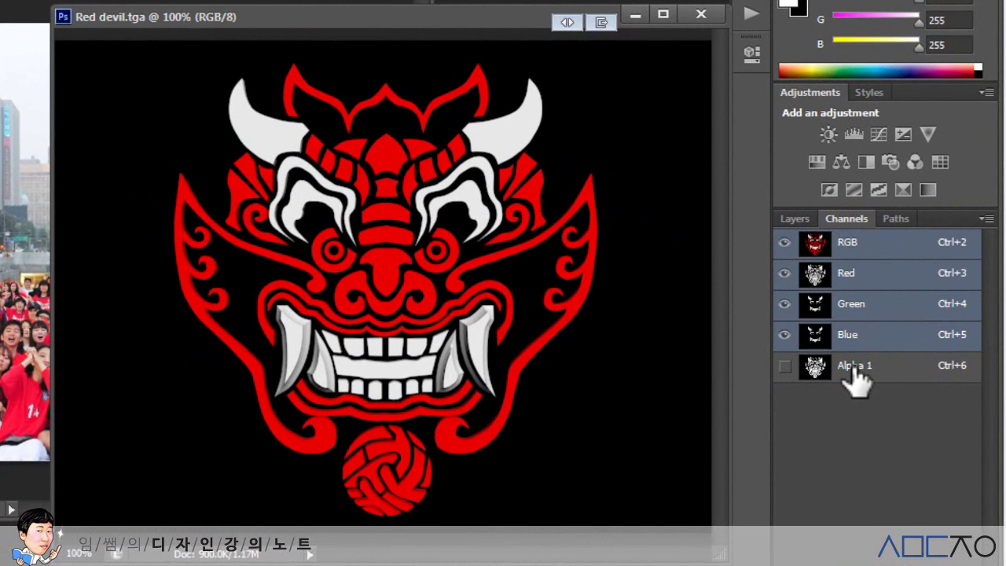
pyautogui.click(795, 219)
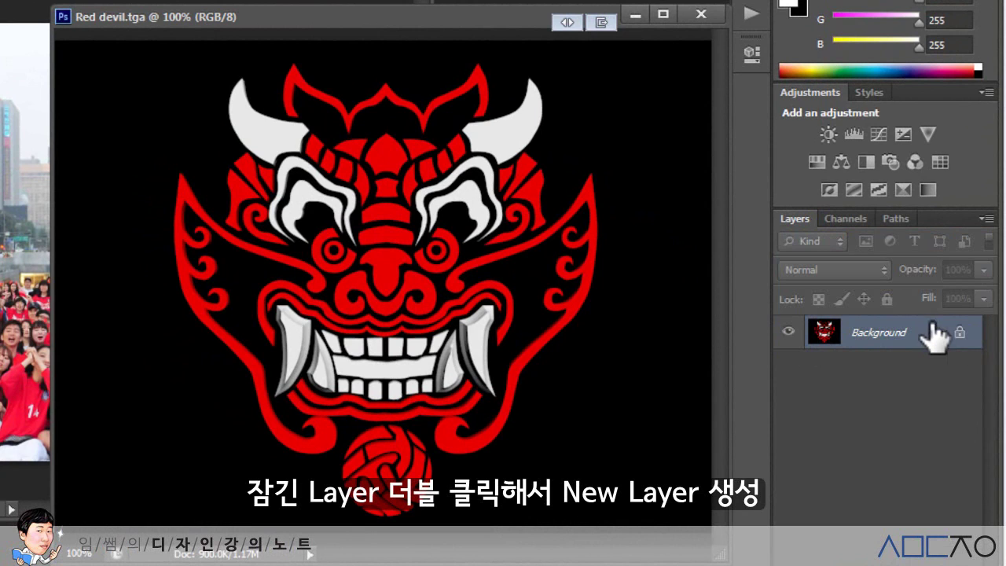
pyautogui.doubleClick(876, 334)
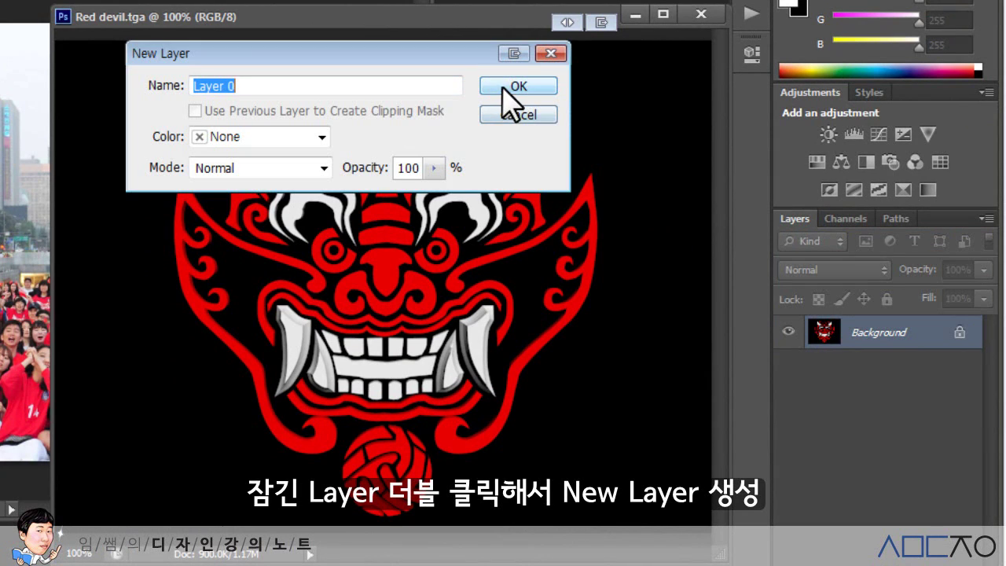
pyautogui.click(507, 88)
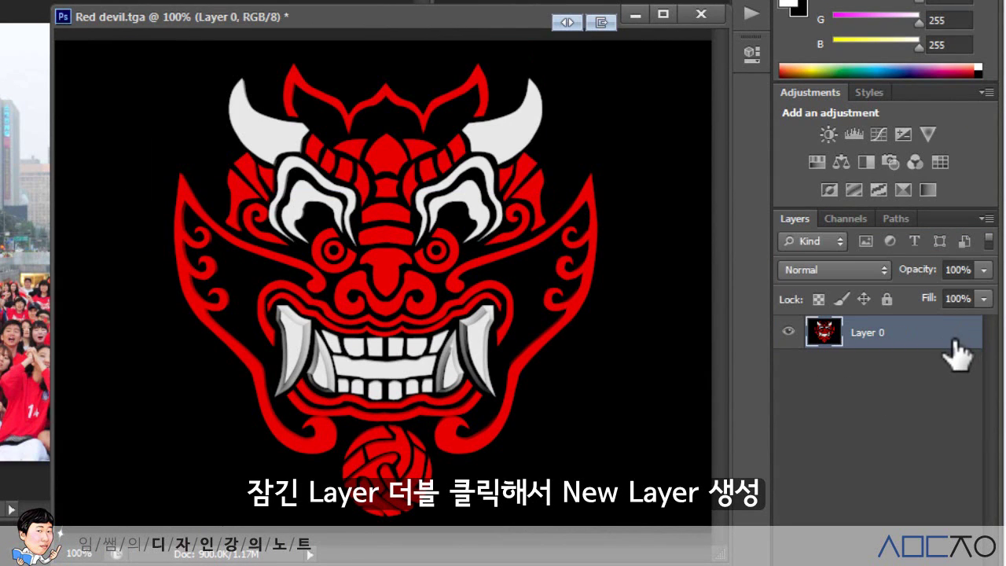
# Load the Alpha 1 channel as a selection of the mask outline.
pyautogui.click(843, 219)
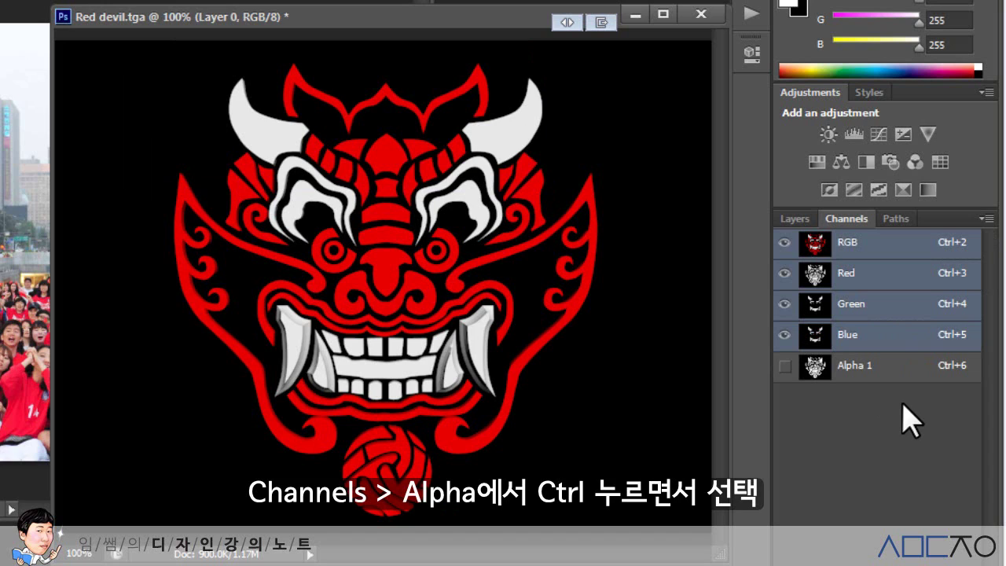
pyautogui.keyDown('ctrl'); pyautogui.click(817, 374); pyautogui.keyUp('ctrl')
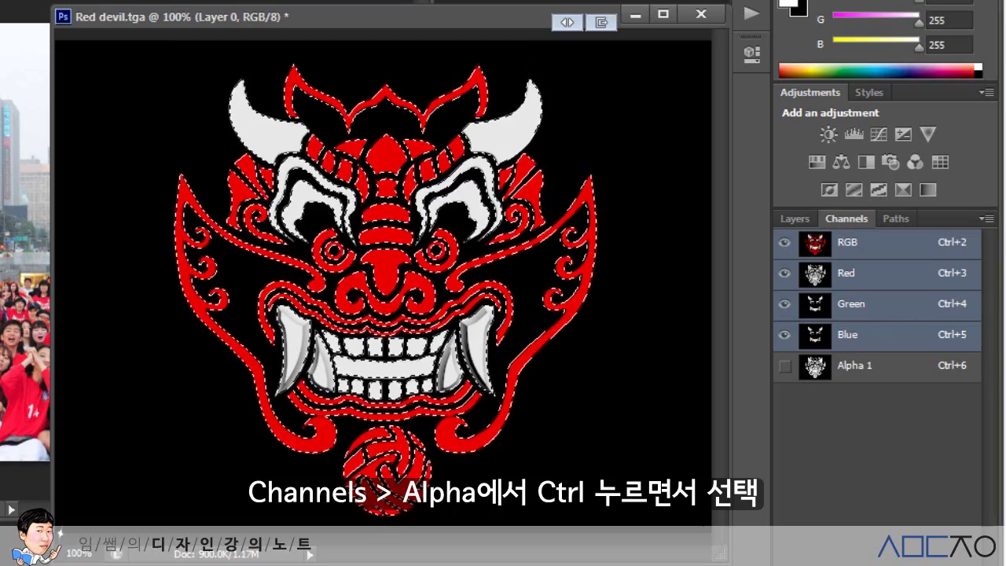
pyautogui.click(795, 219)
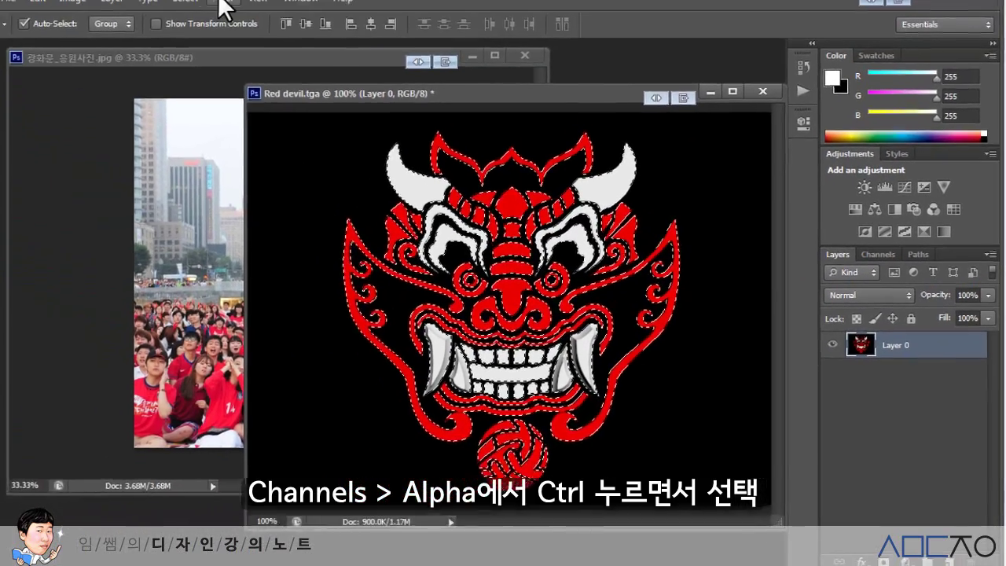
pyautogui.click(240, 13)
pyautogui.moveTo(217, 14)
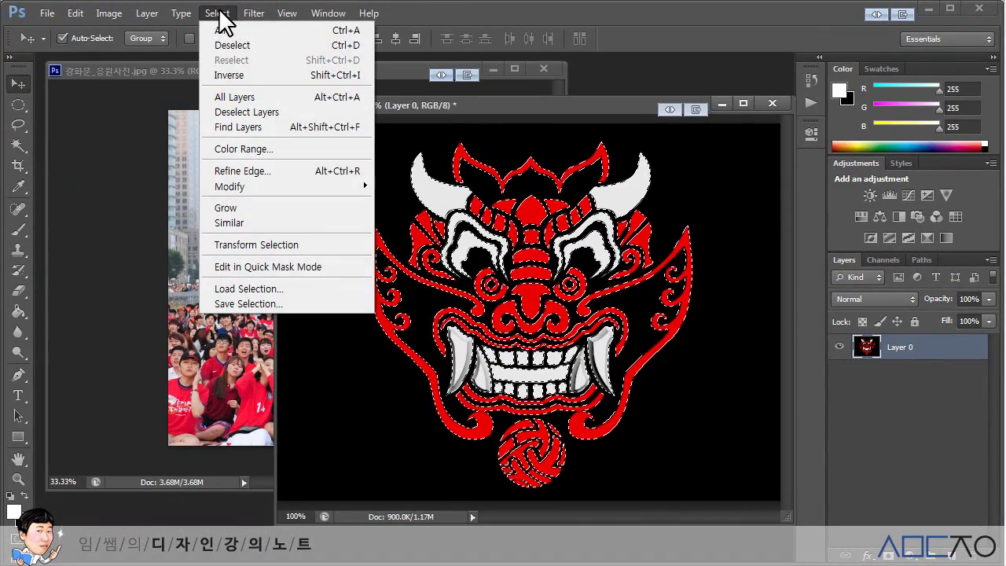
# Invert the selection, delete the black background to transparency, and deselect.
pyautogui.click(225, 75)
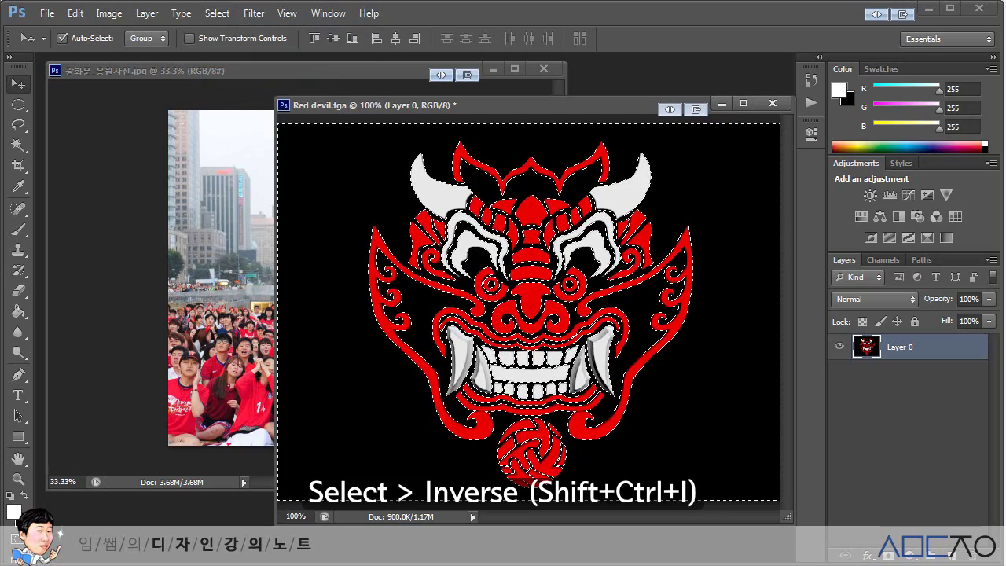
pyautogui.press('Delete')
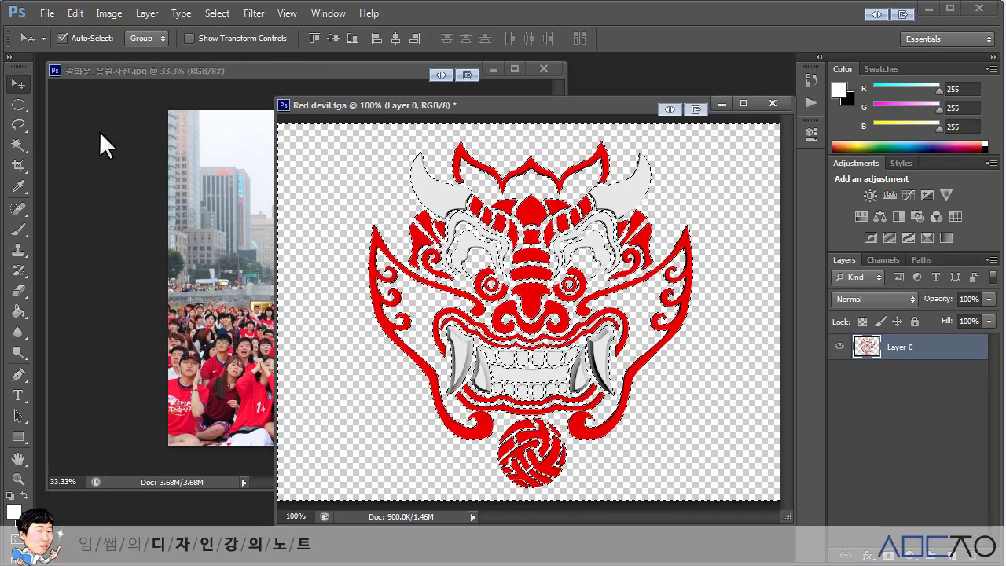
pyautogui.hotkey('ctrl', 'd')
pyautogui.click(19, 104)
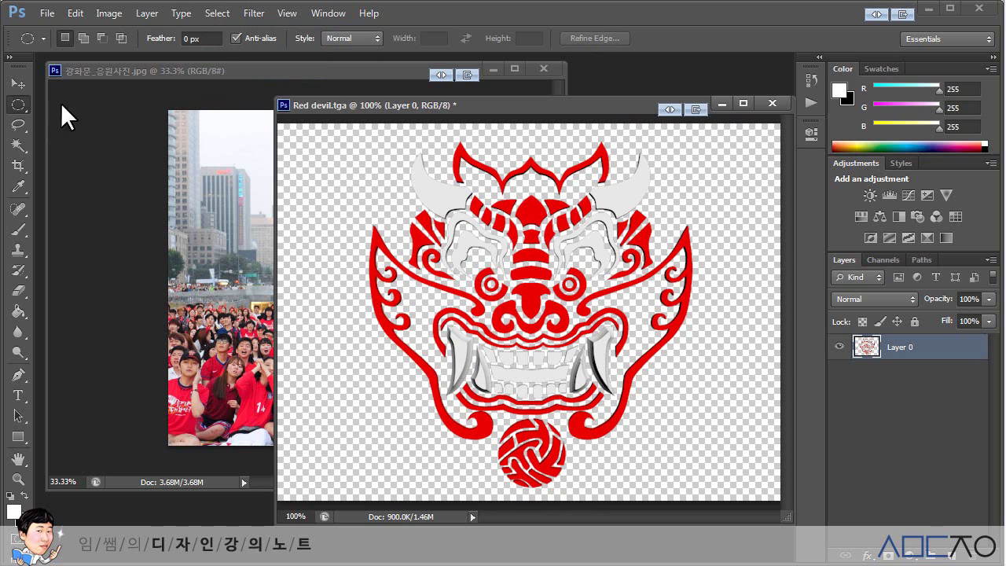
pyautogui.click(19, 83)
# Copy the cut-out mask into the crowd photo, scale it to about 140%, and place it over the sky.
pyautogui.moveTo(449, 213); pyautogui.dragTo(234, 209)
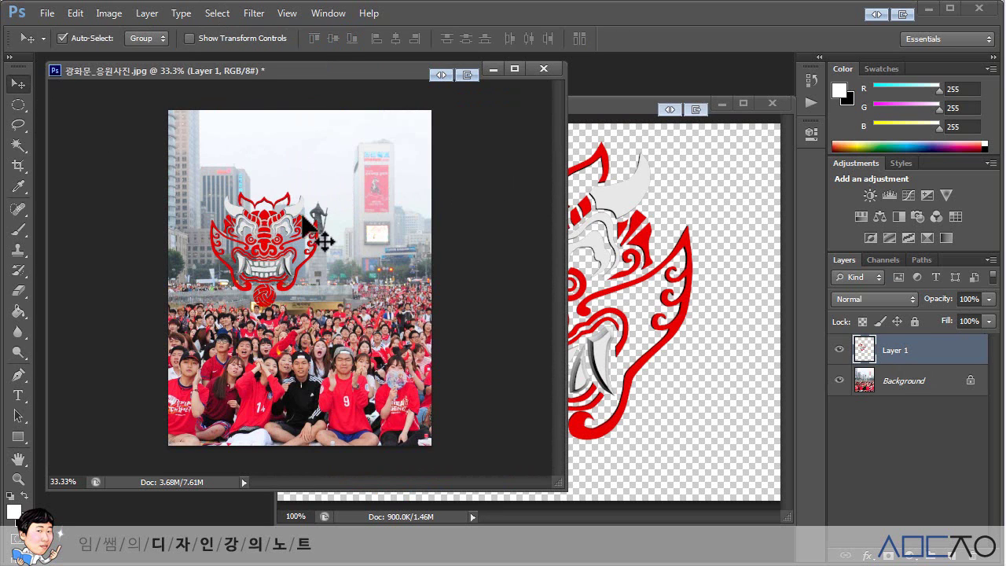
pyautogui.moveTo(304, 218); pyautogui.dragTo(352, 153)
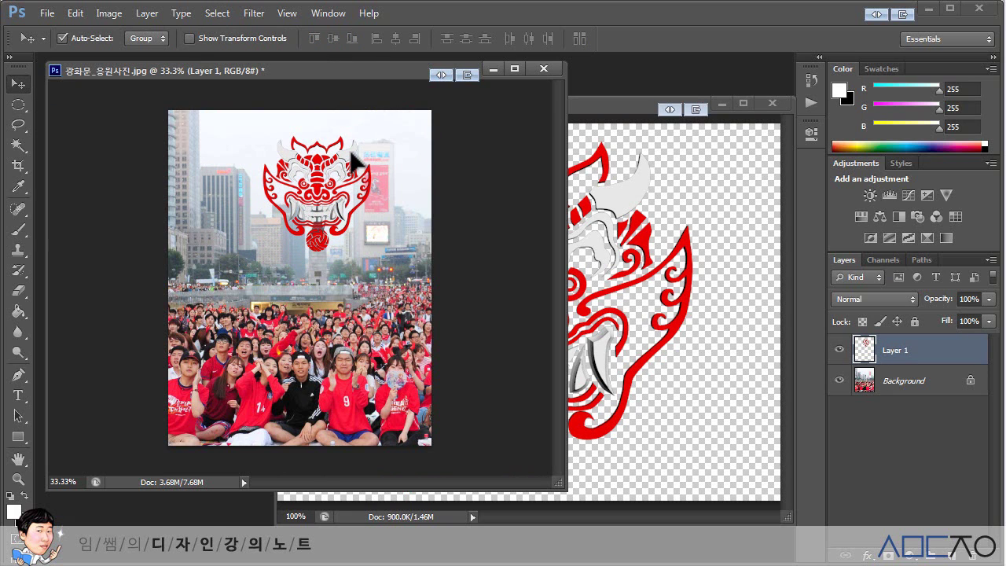
pyautogui.hotkey('ctrl', 't')
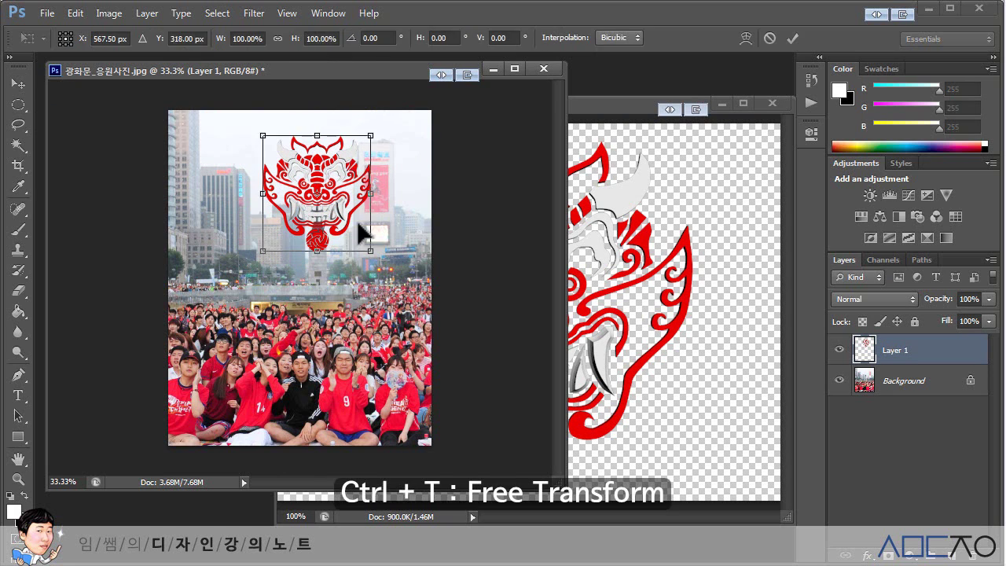
pyautogui.keyDown('shift'); pyautogui.moveTo(366, 248); pyautogui.dragTo(413, 296); pyautogui.keyUp('shift')
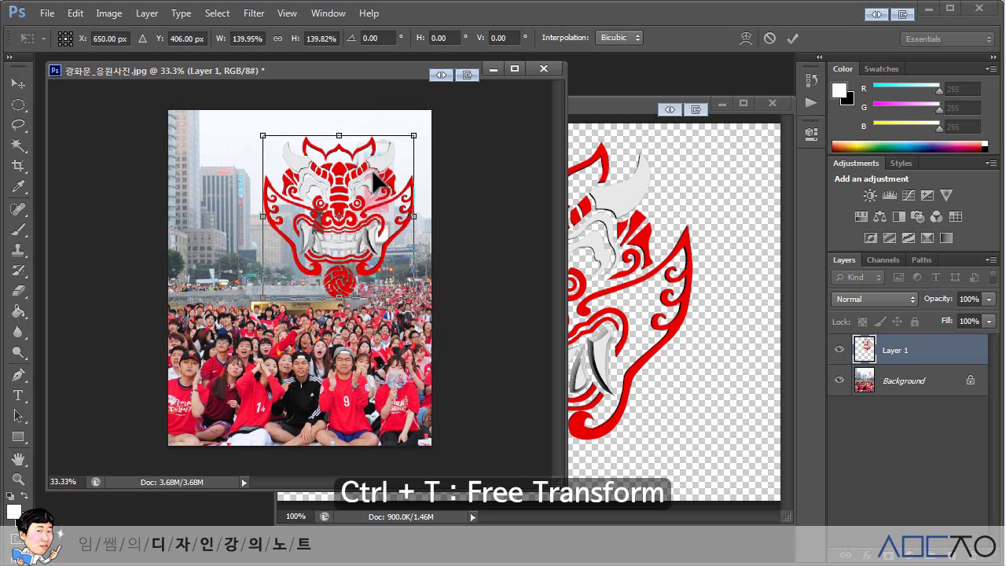
pyautogui.moveTo(374, 174); pyautogui.dragTo(360, 157)
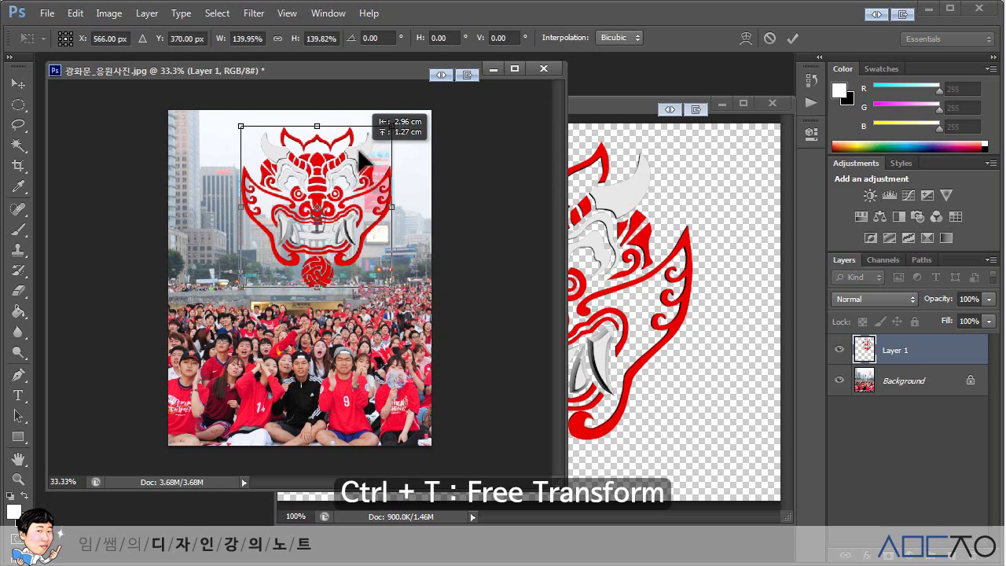
pyautogui.moveTo(360, 156); pyautogui.dragTo(357, 157)
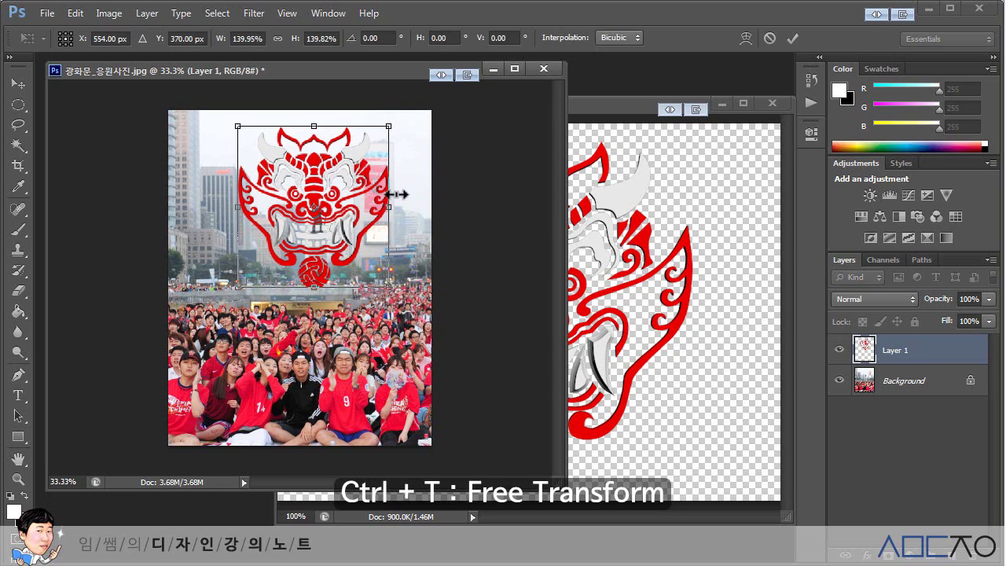
pyautogui.press('Return')
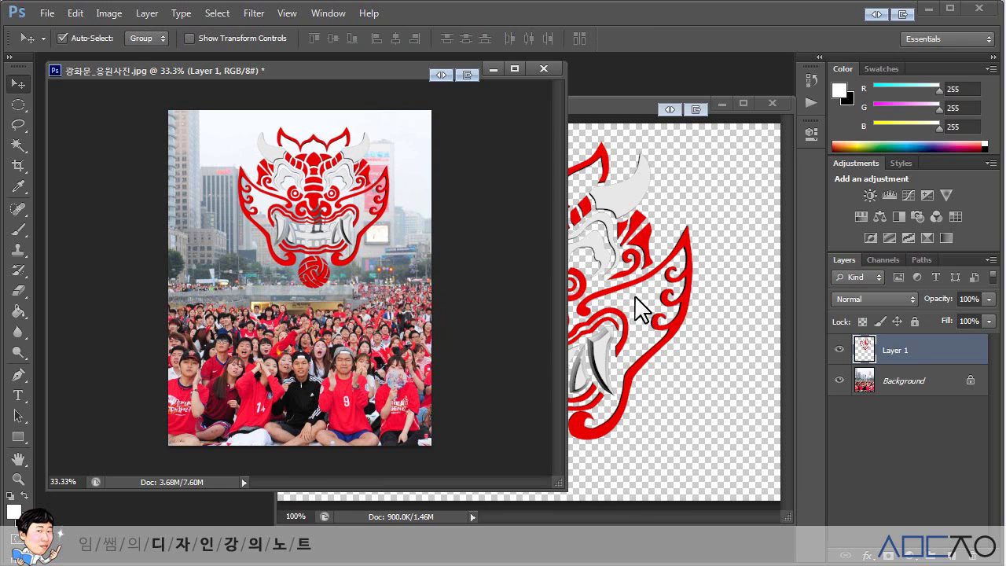
pyautogui.click(904, 385)
pyautogui.click(254, 13)
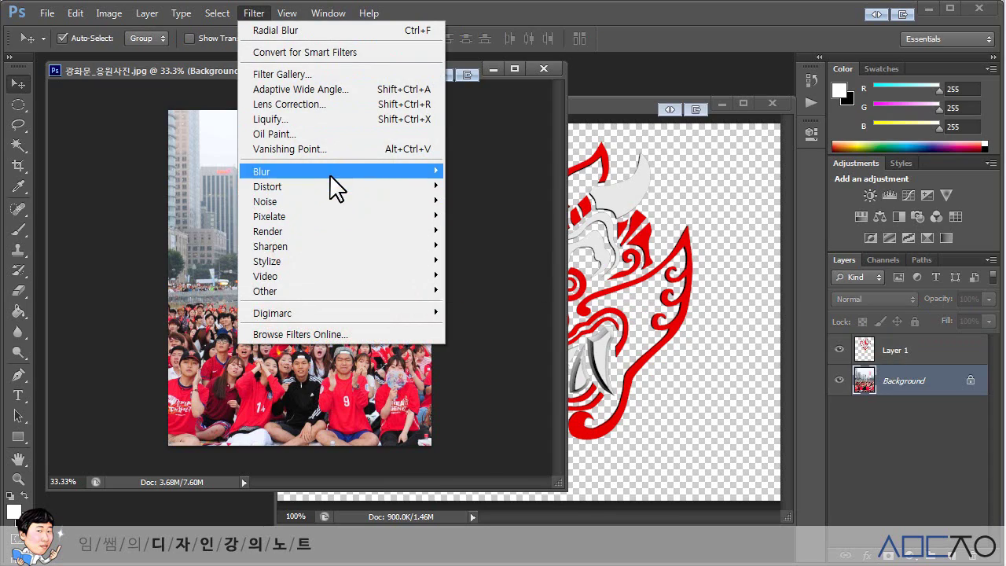
pyautogui.moveTo(315, 211)
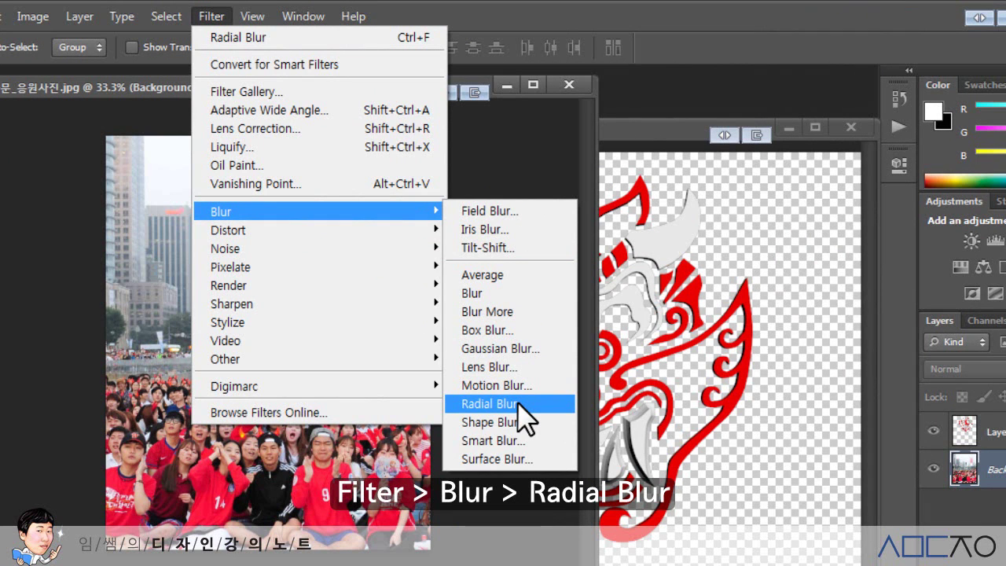
# Apply a zoom Radial Blur of amount 16 to the crowd, then nudge Layer 1 slightly down.
pyautogui.click(517, 402)
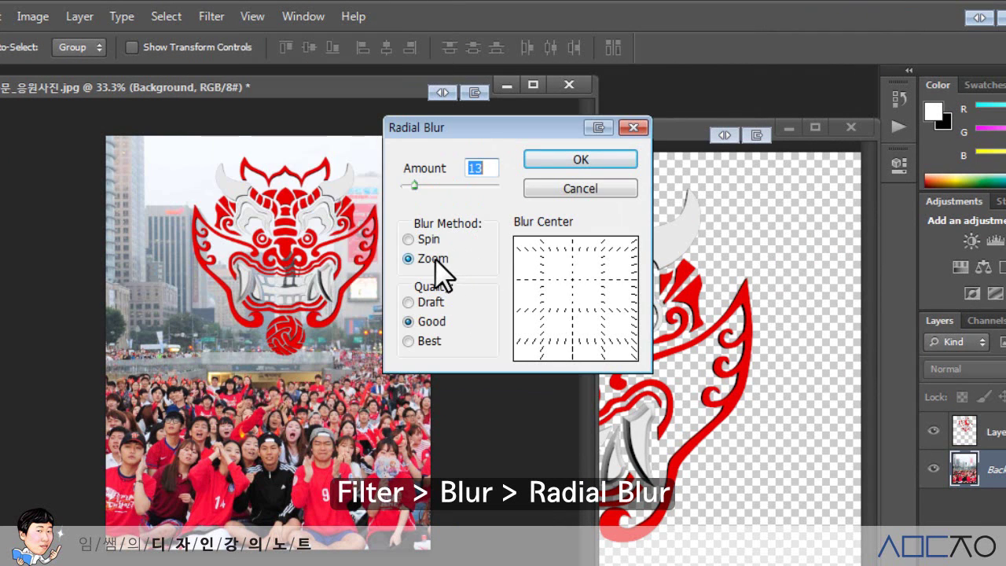
pyautogui.moveTo(570, 277); pyautogui.dragTo(573, 265)
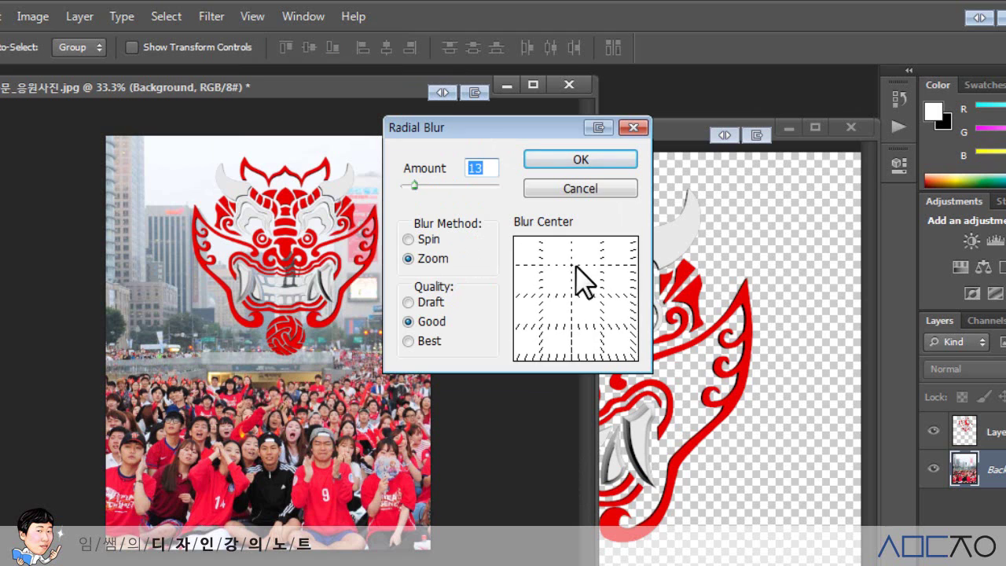
pyautogui.moveTo(414, 185); pyautogui.dragTo(418, 185)
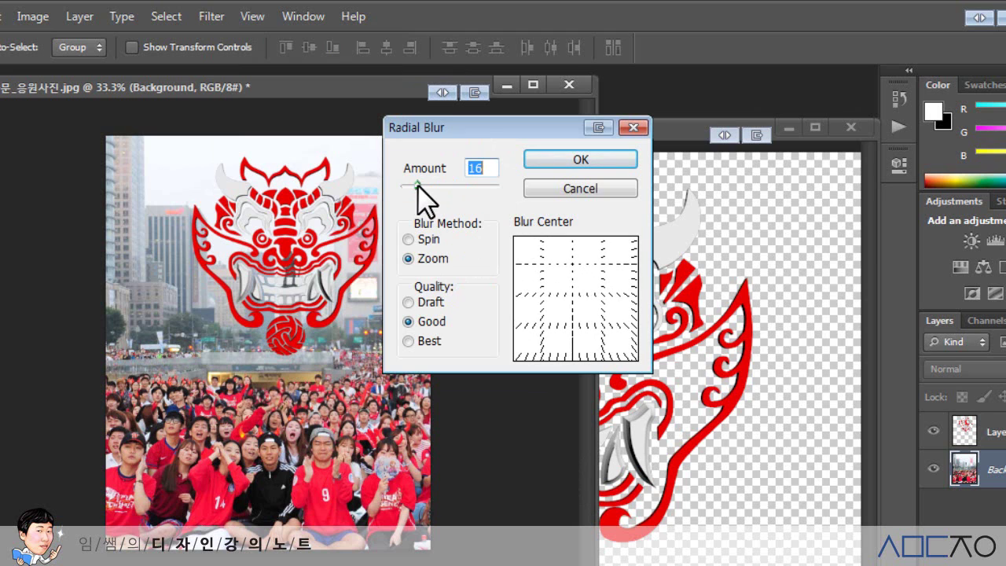
pyautogui.click(577, 158)
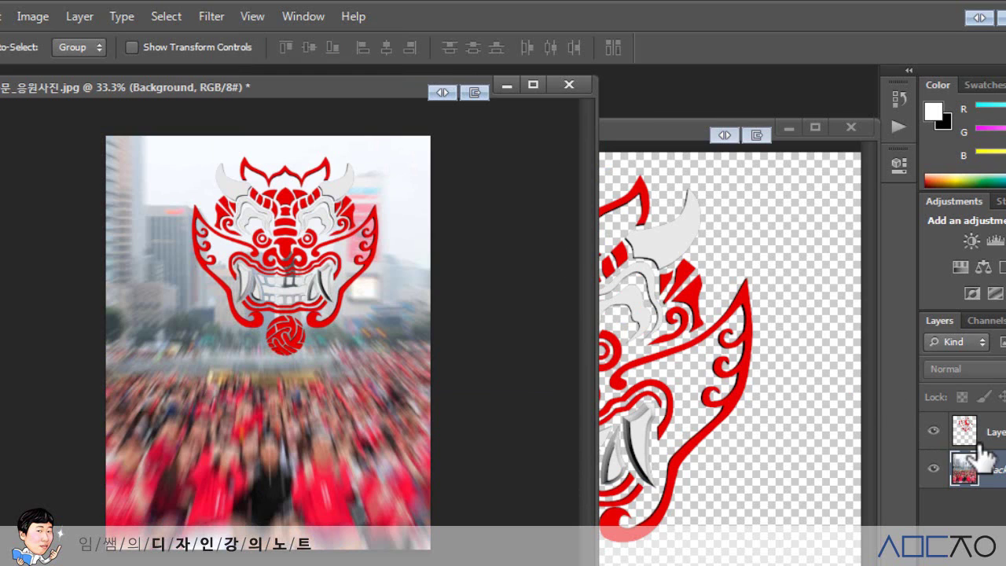
pyautogui.click(970, 435)
pyautogui.moveTo(281, 227)
pyautogui.mouseDown()
pyautogui.moveTo(276, 346)
pyautogui.moveTo(284, 206)
pyautogui.moveTo(292, 223)
pyautogui.mouseUp()
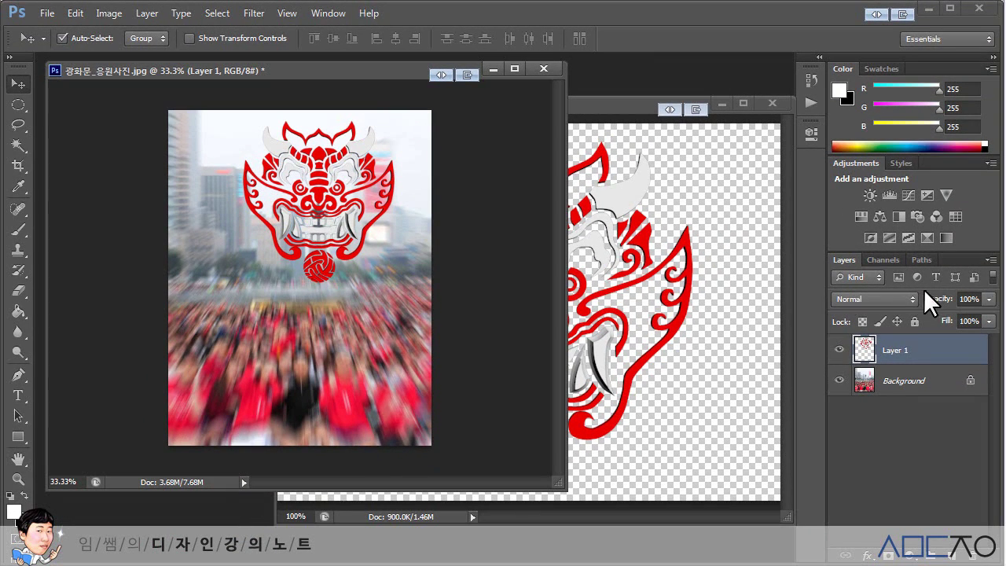